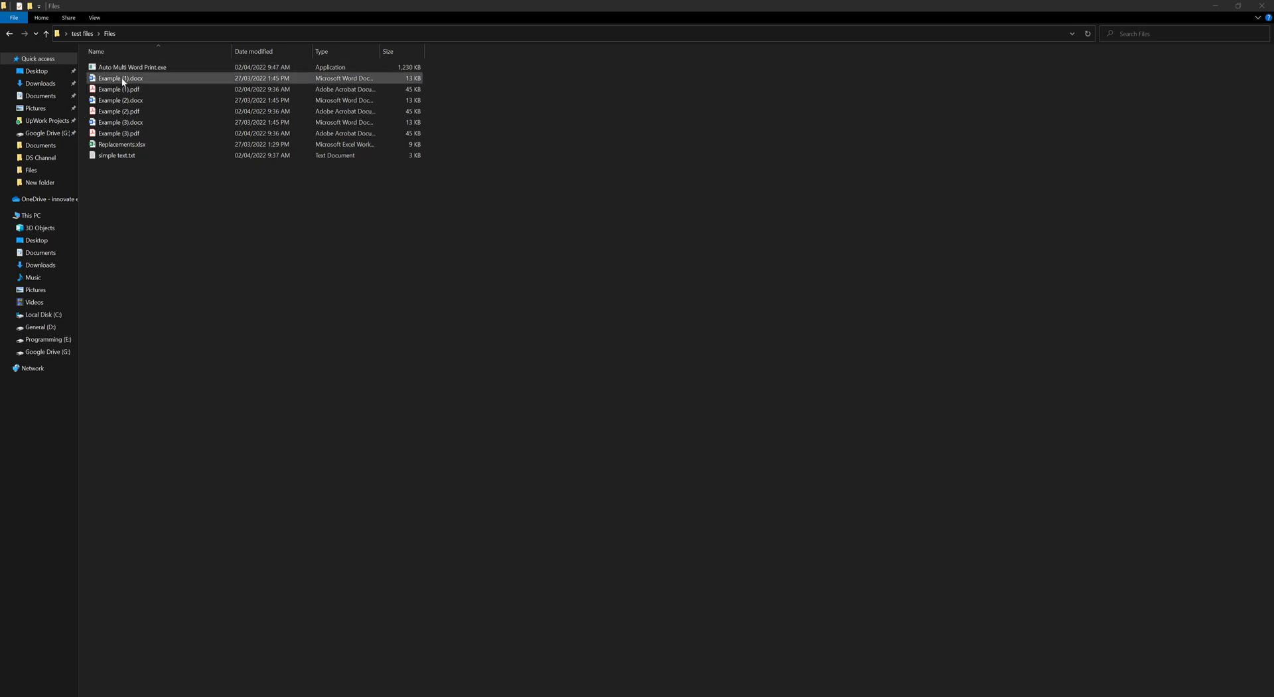
Select the Example docx/pdf files and the application file in Explorer, then close Multi Files Printing
{"action": "left_click", "coordinate": [146, 68]}
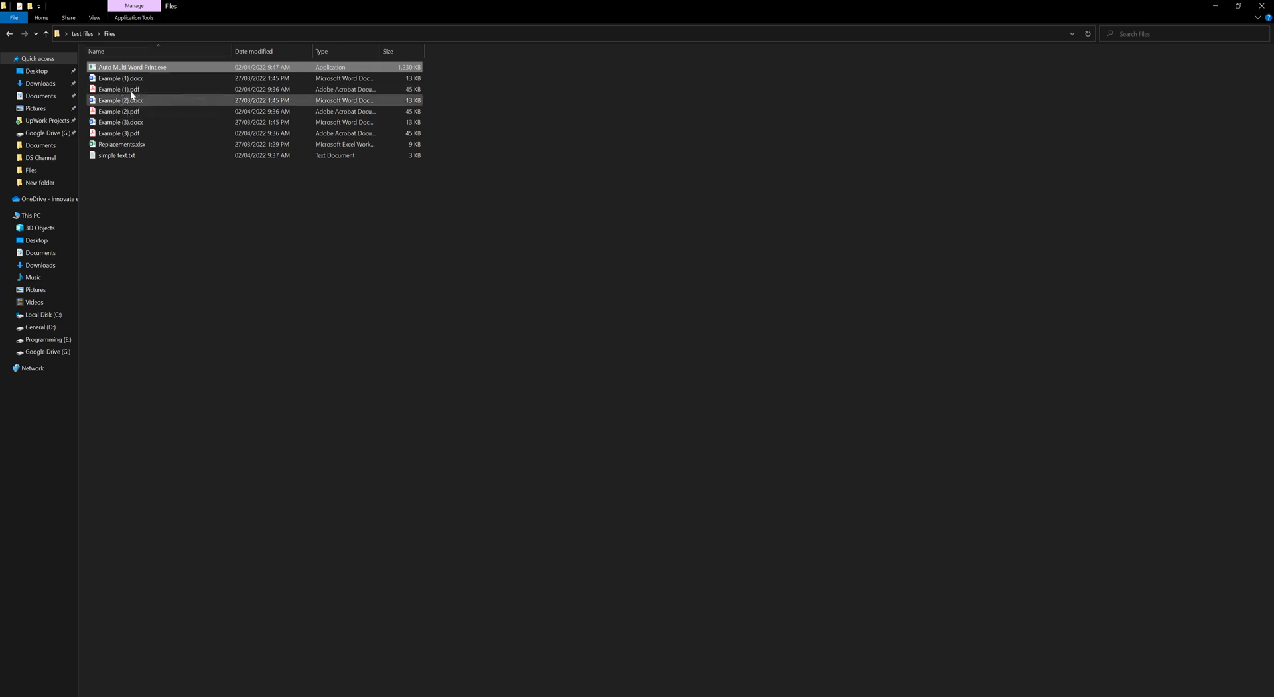
{"action": "left_click", "coordinate": [129, 79]}
{"action": "left_click", "coordinate": [129, 91], "text": "shift"}
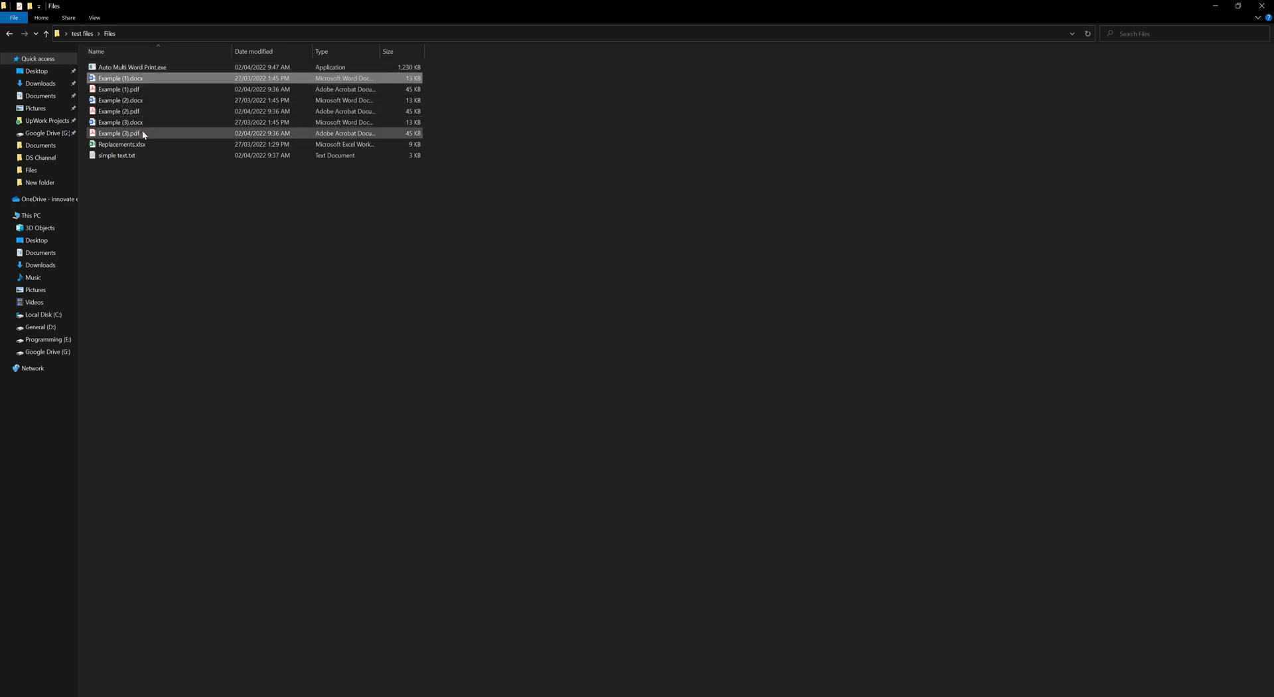
{"action": "left_click", "coordinate": [144, 101]}
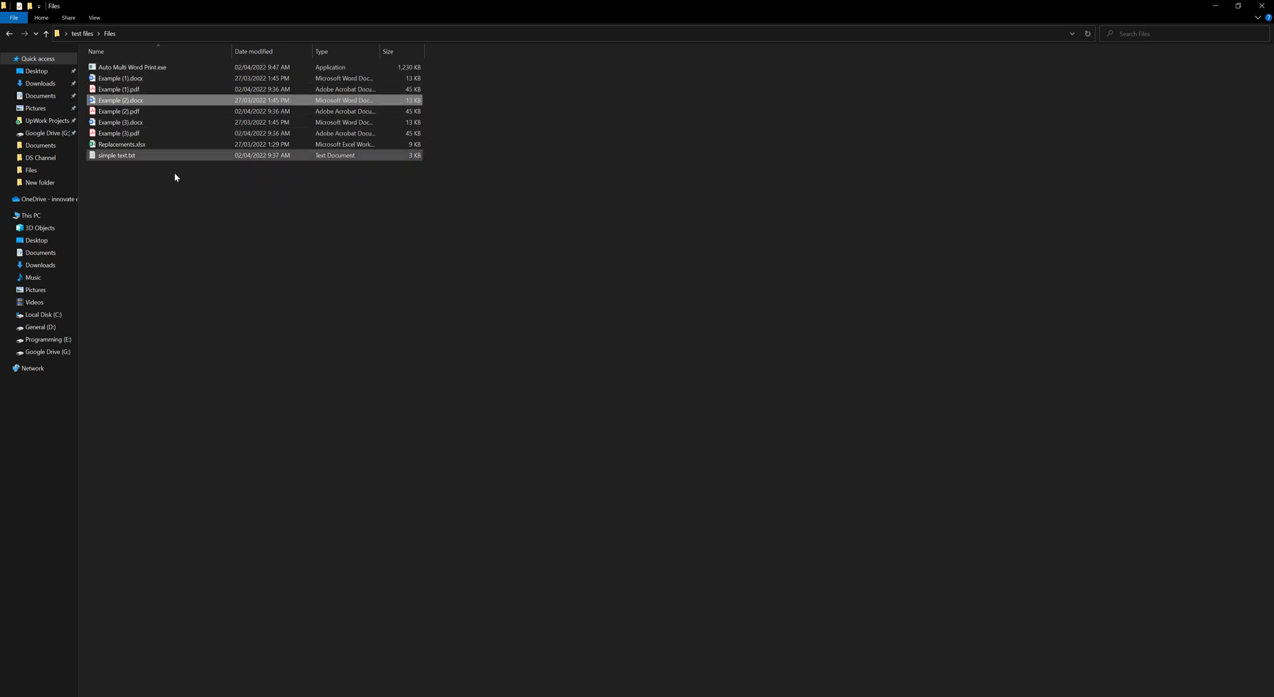
{"action": "left_click", "coordinate": [133, 133], "text": "ctrl"}
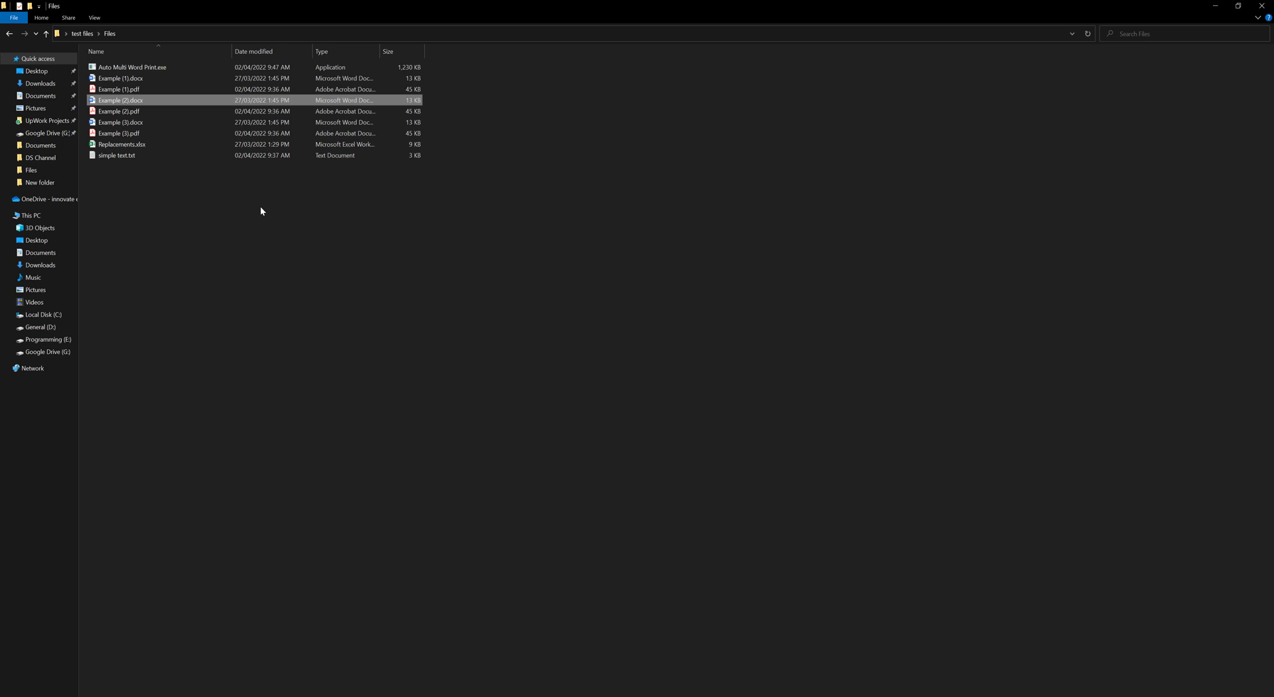
{"action": "left_click", "coordinate": [134, 69]}
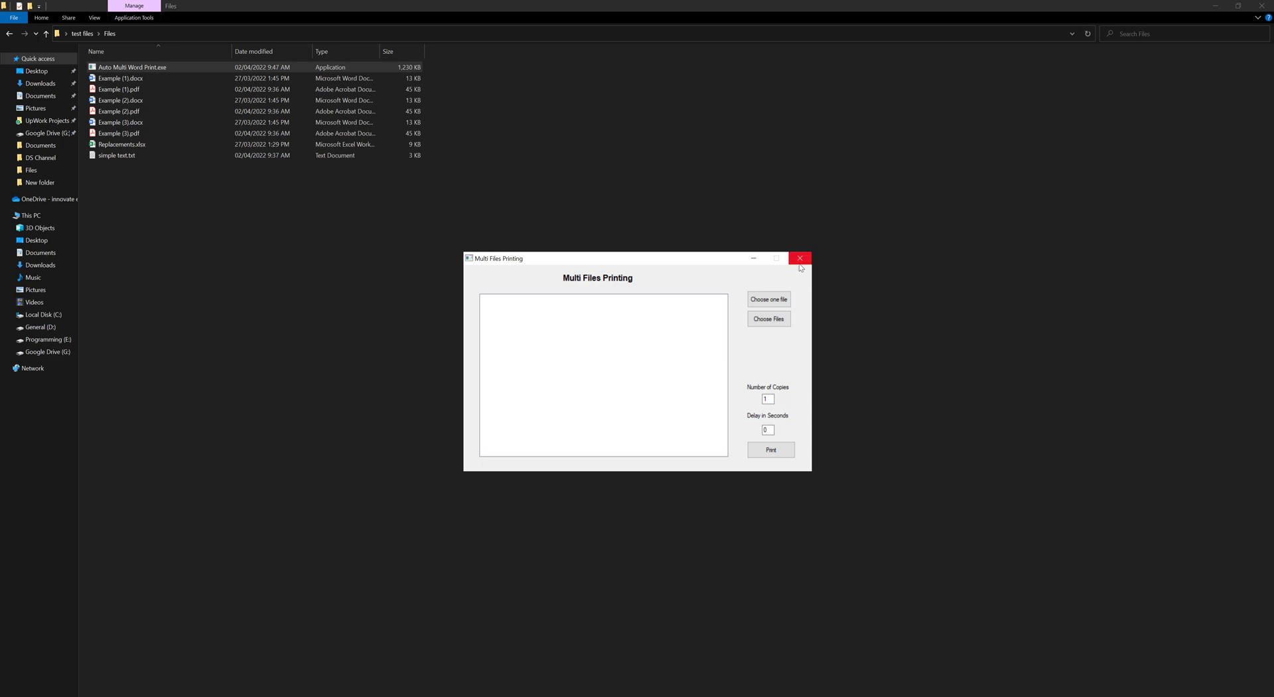
{"action": "left_click", "coordinate": [800, 259]}
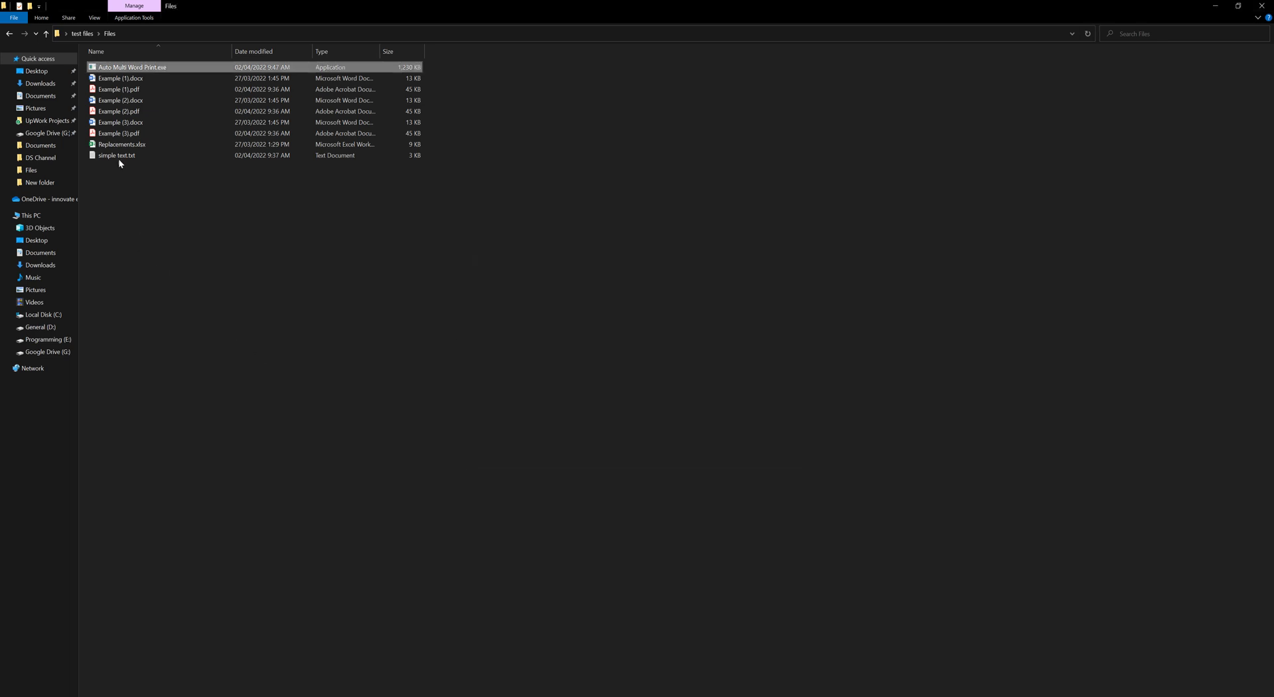
Inspect the context-menu actions for Example (1).docx and for all seven files
{"action": "left_click", "coordinate": [118, 81]}
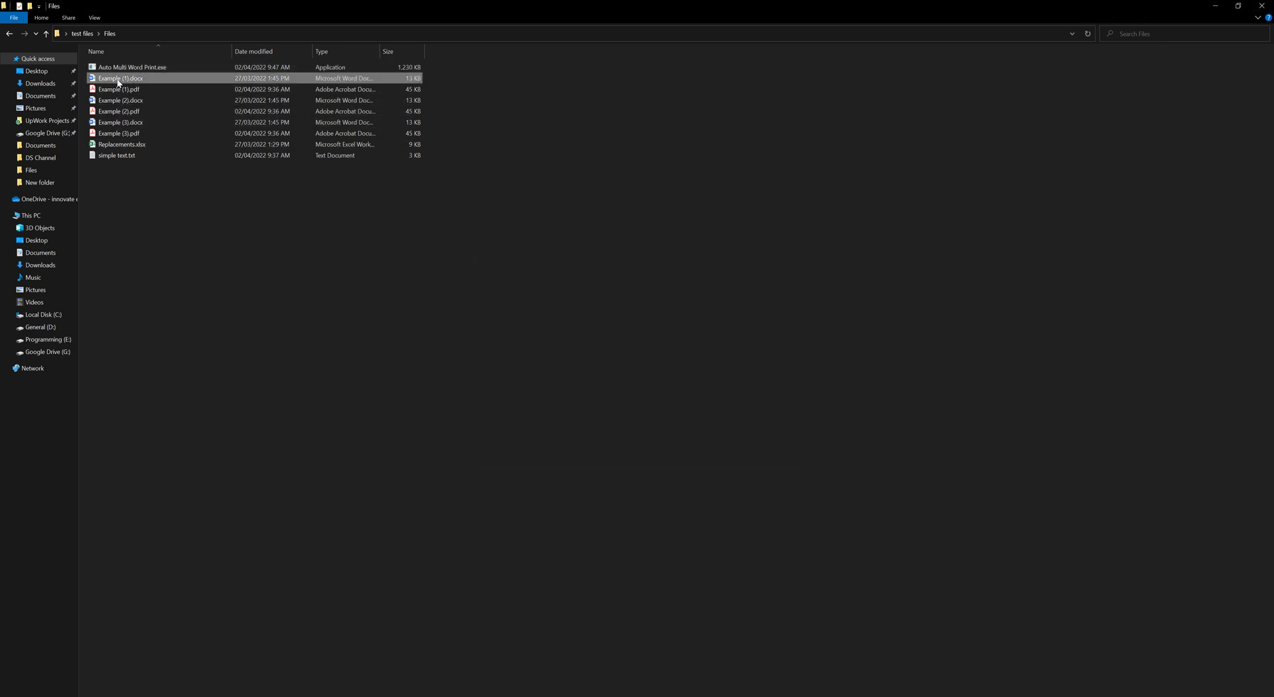
{"action": "right_click", "coordinate": [118, 80]}
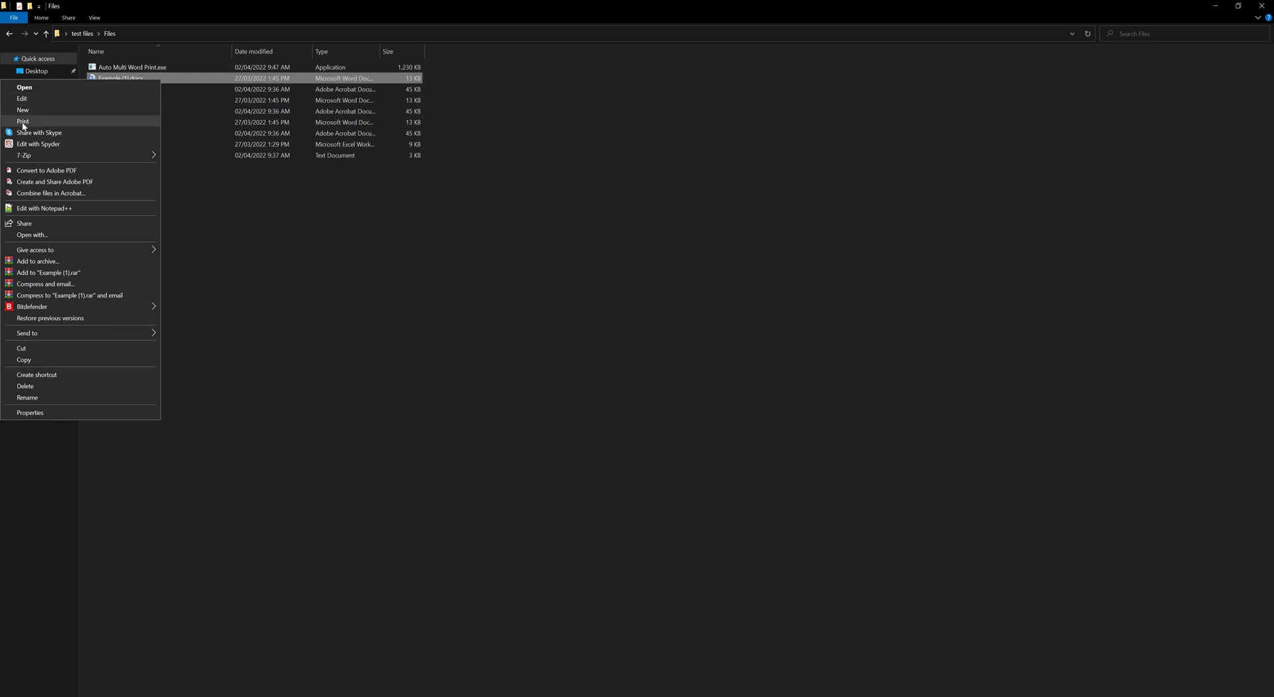
{"action": "left_click", "coordinate": [450, 186]}
{"action": "left_click_drag", "start_coordinate": [274, 243], "coordinate": [206, 88]}
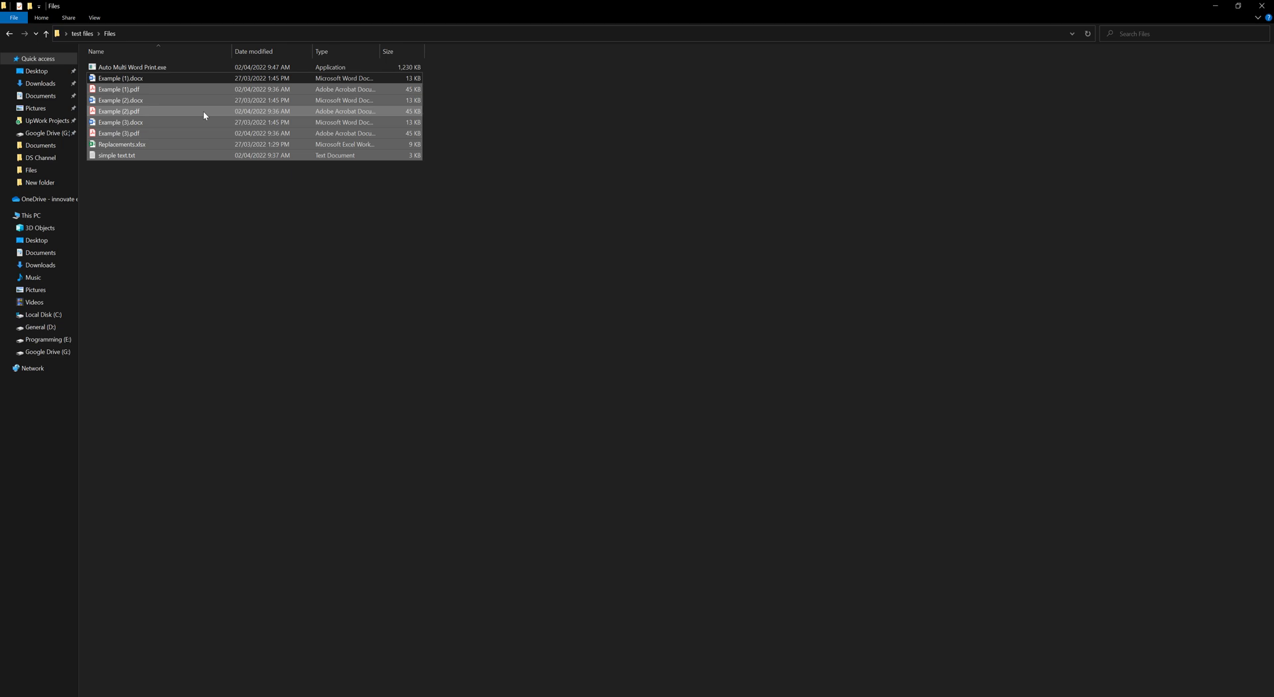
{"action": "right_click", "coordinate": [191, 90]}
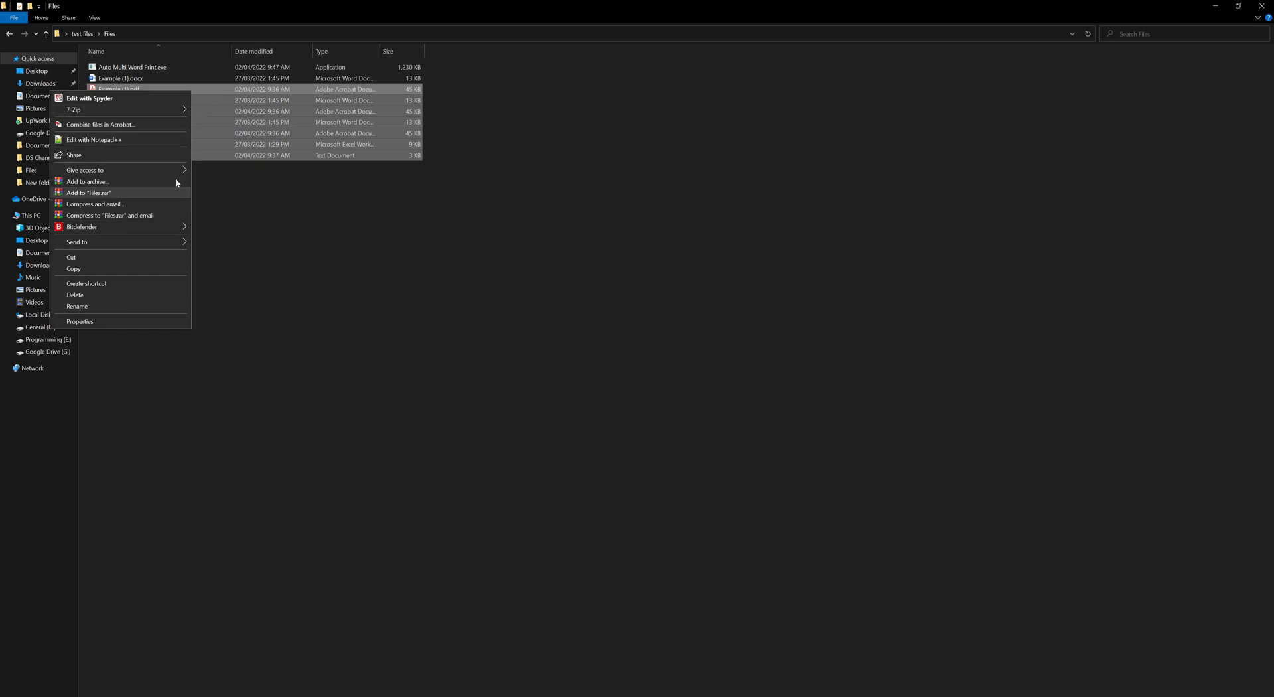
{"action": "left_click", "coordinate": [359, 232]}
Inspect the actions for Example (1).pdf with Example (2).pdf, then for Example (1).docx
{"action": "left_click", "coordinate": [127, 89]}
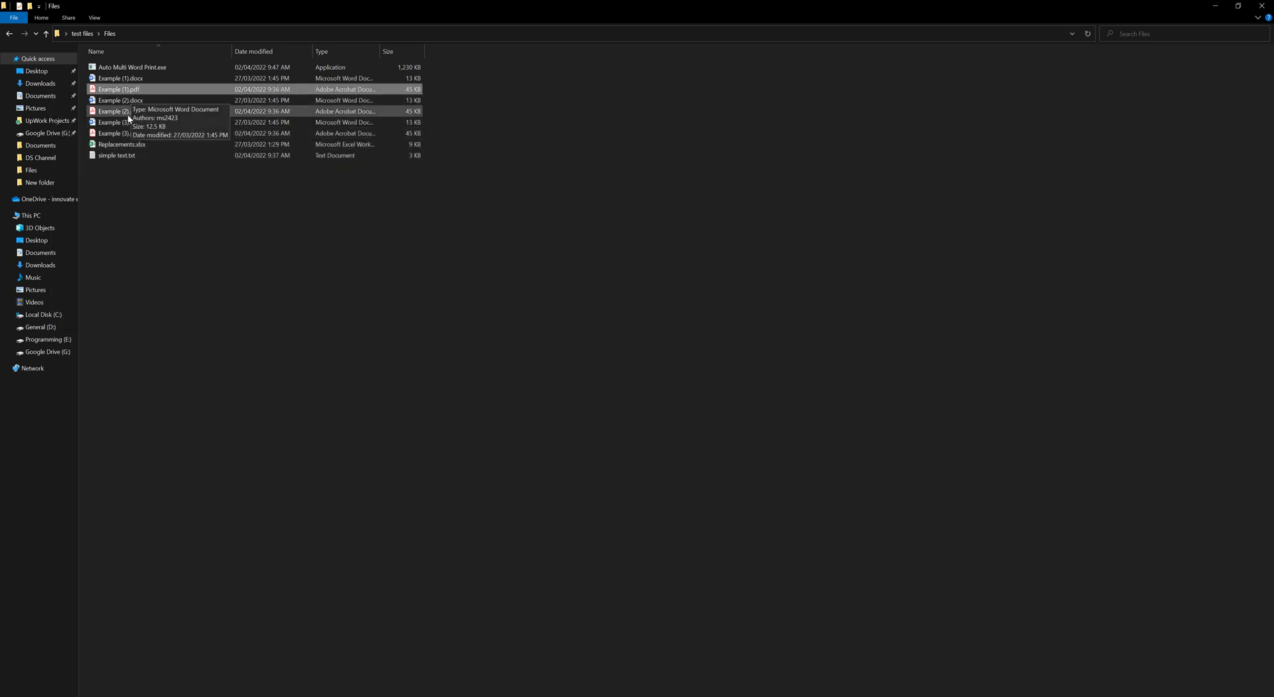
{"action": "left_click", "coordinate": [128, 113], "text": "ctrl"}
{"action": "right_click", "coordinate": [128, 115]}
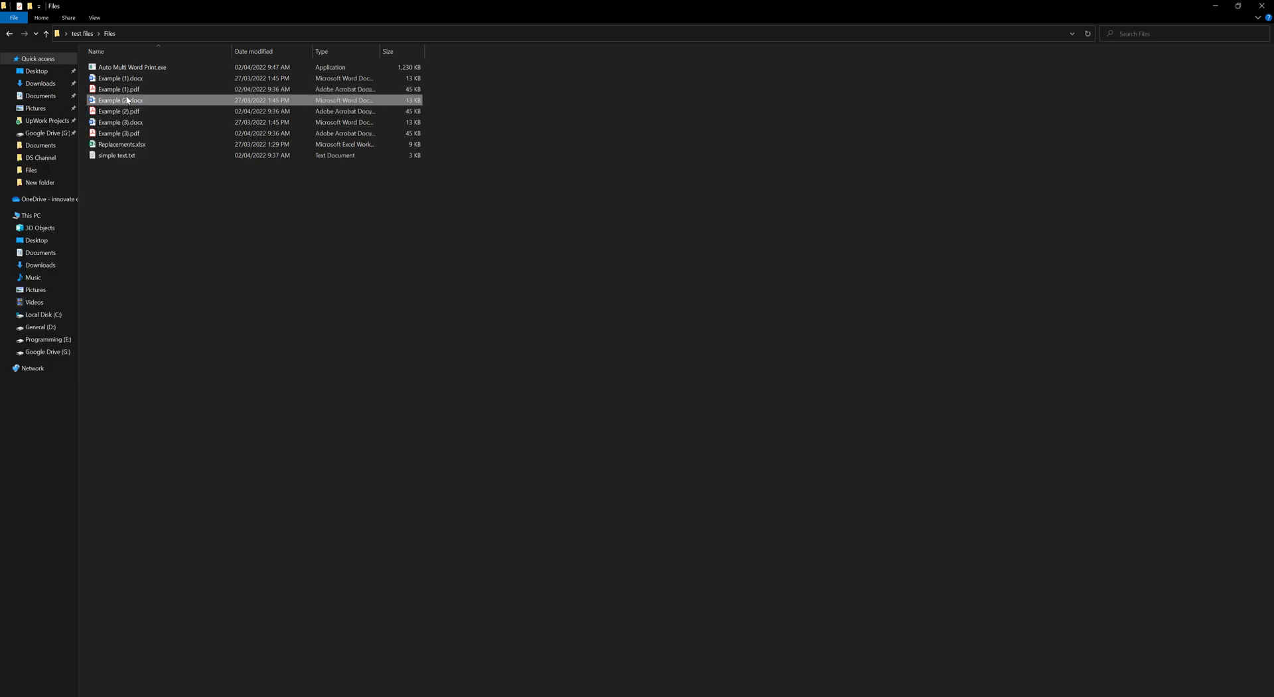
{"action": "left_click", "coordinate": [128, 101]}
{"action": "left_click", "coordinate": [306, 277]}
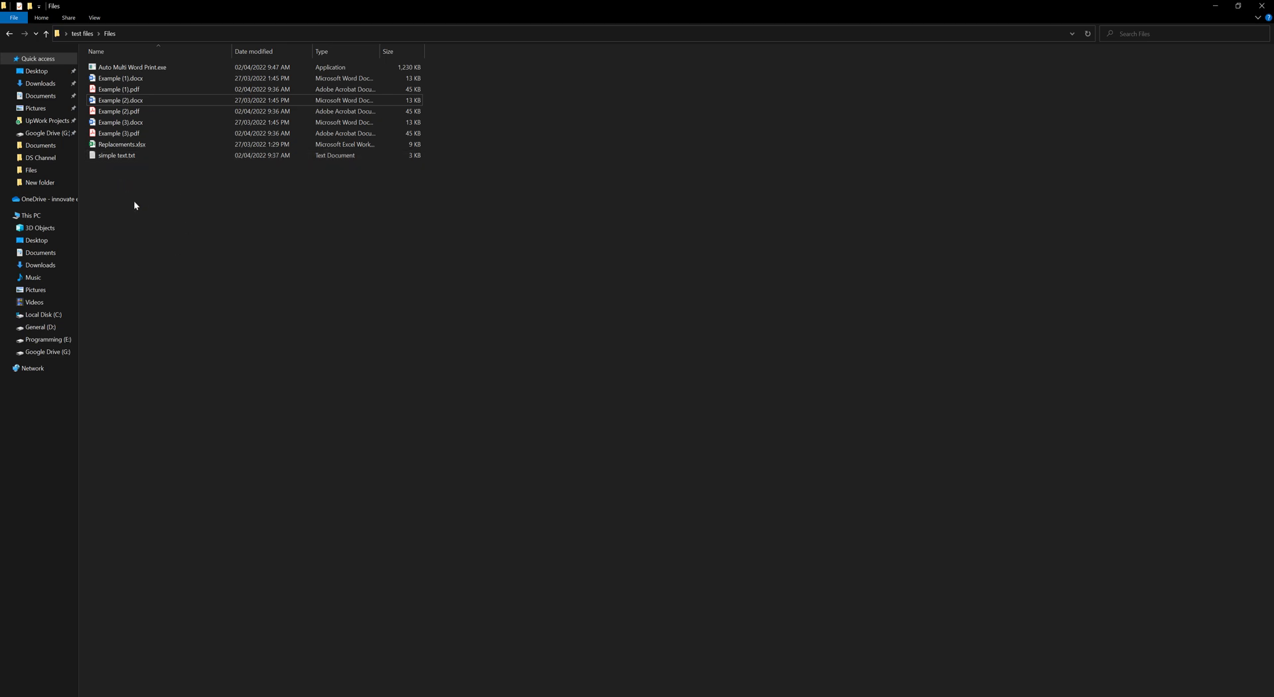
{"action": "left_click", "coordinate": [136, 78]}
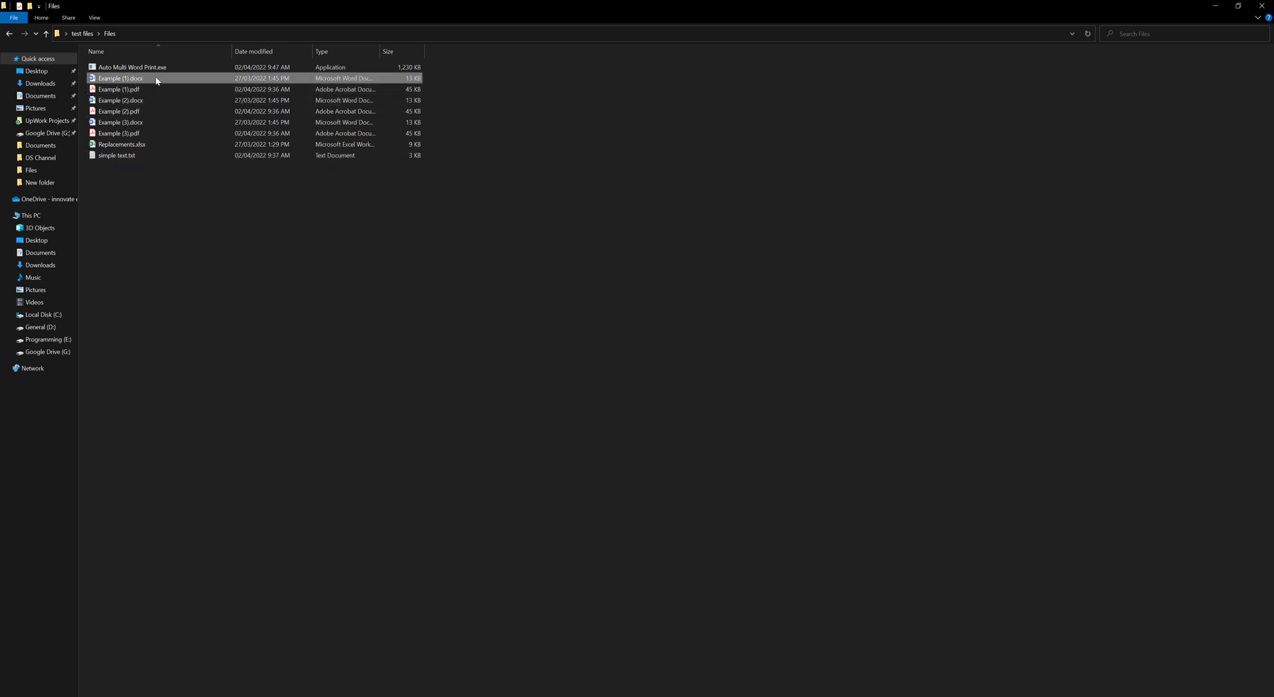
{"action": "right_click", "coordinate": [157, 79]}
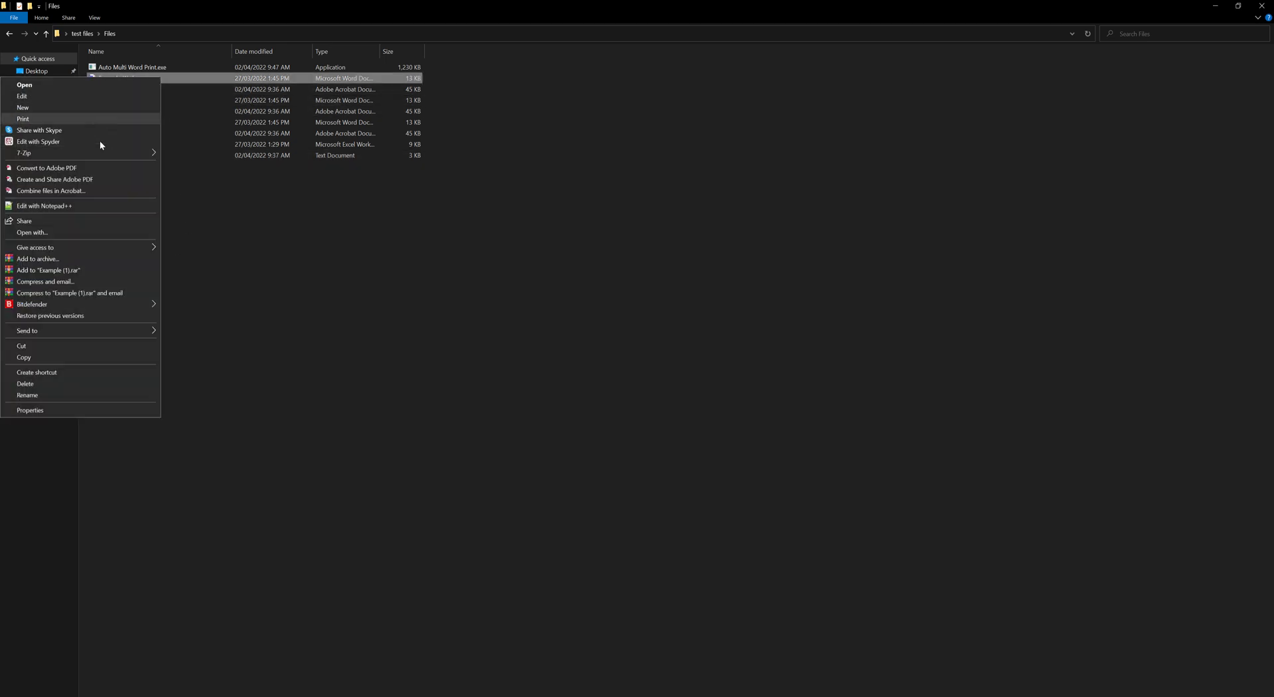
{"action": "left_click", "coordinate": [401, 204]}
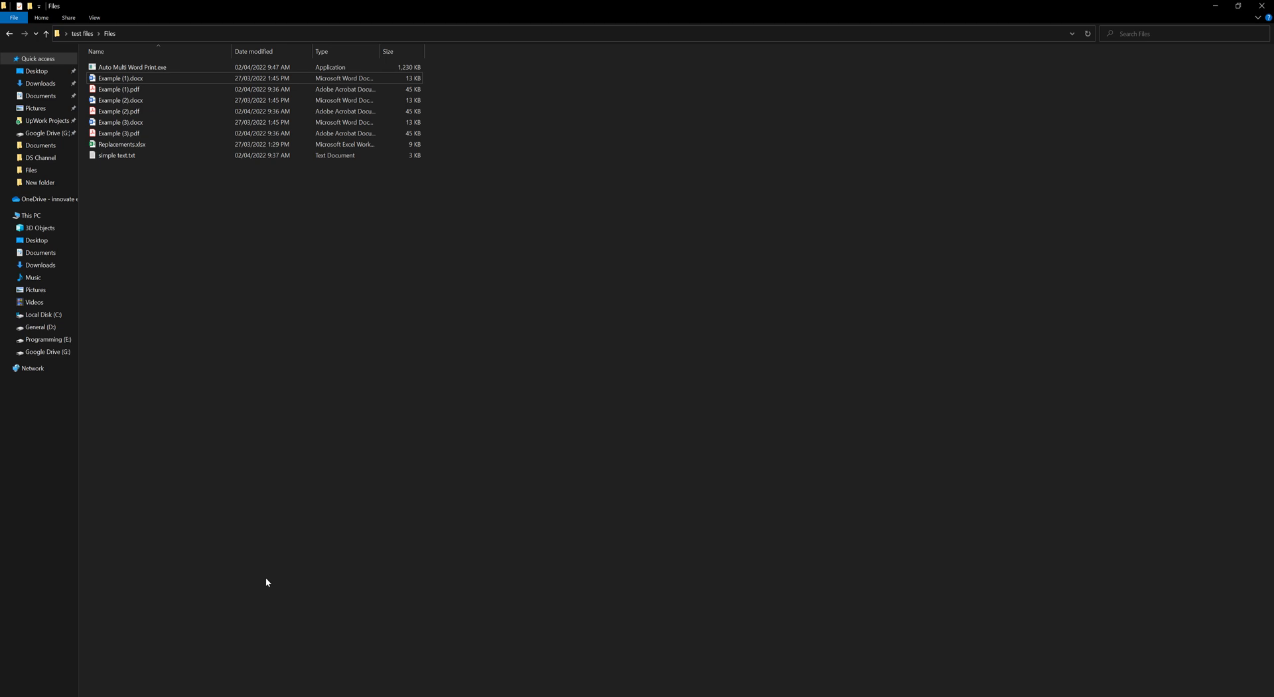
Launch Auto Multi Word Print and add all seven Files-folder documents to its list
{"action": "double_click", "coordinate": [152, 71]}
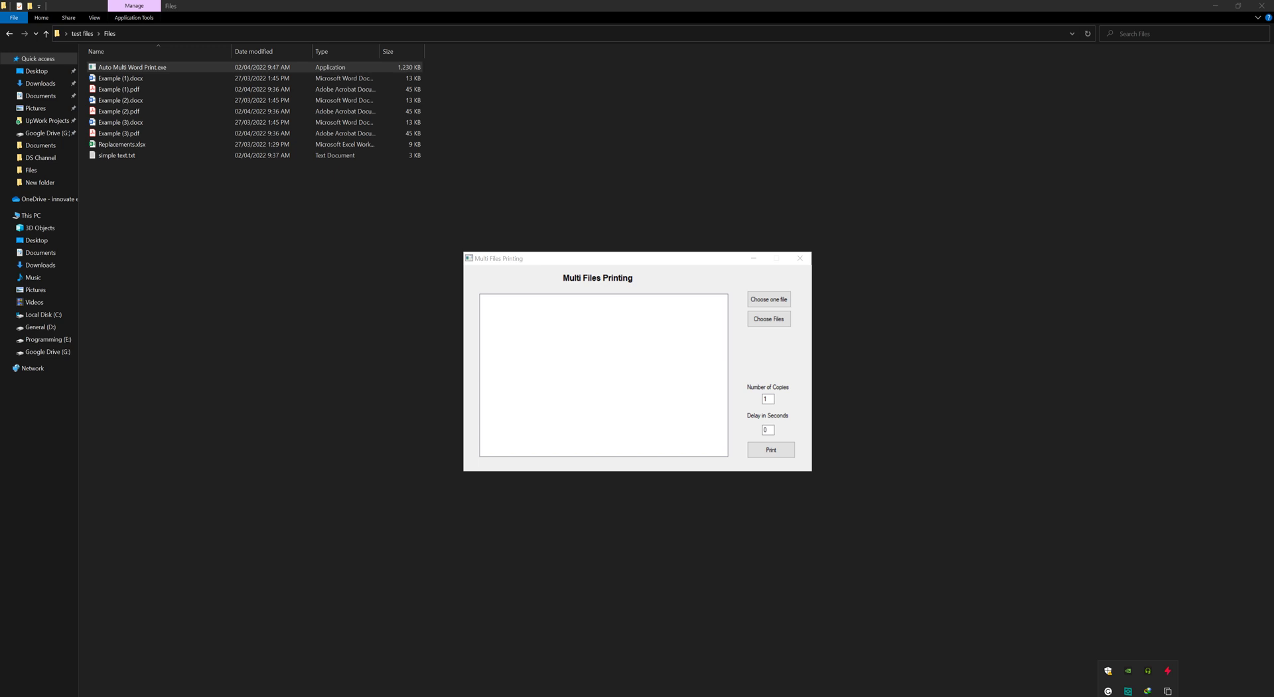
{"action": "left_click", "coordinate": [965, 644]}
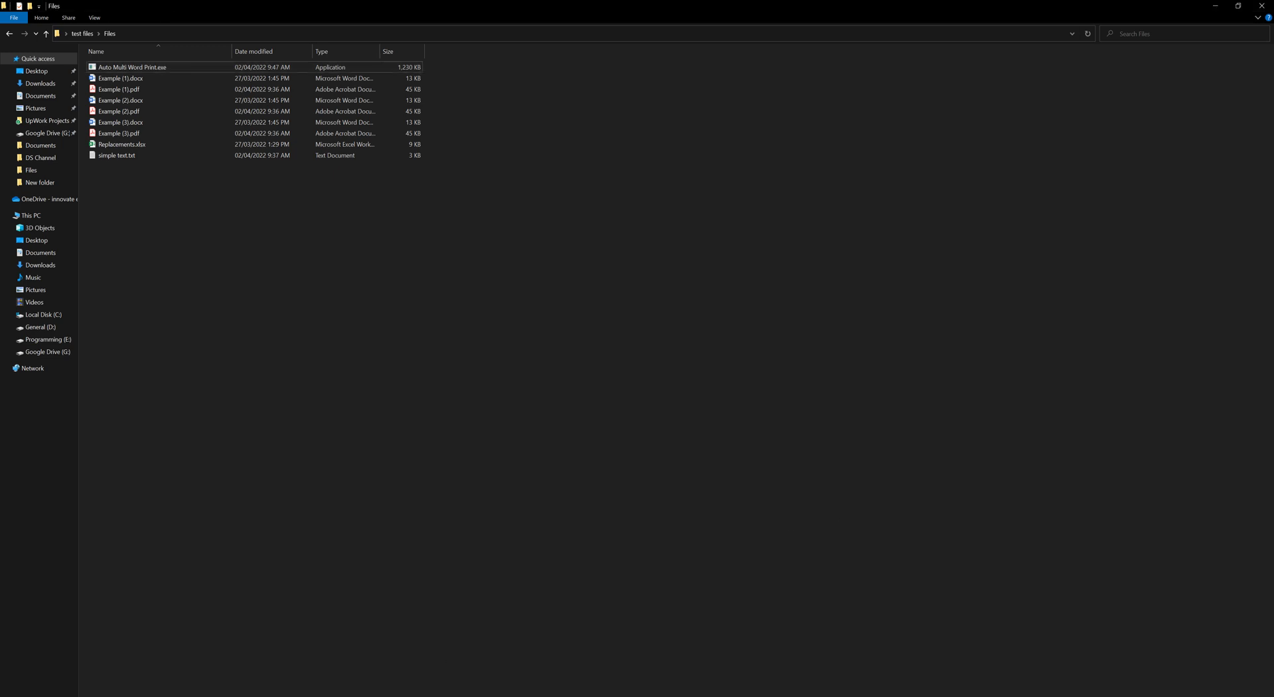
{"action": "key", "text": "alt+Tab"}
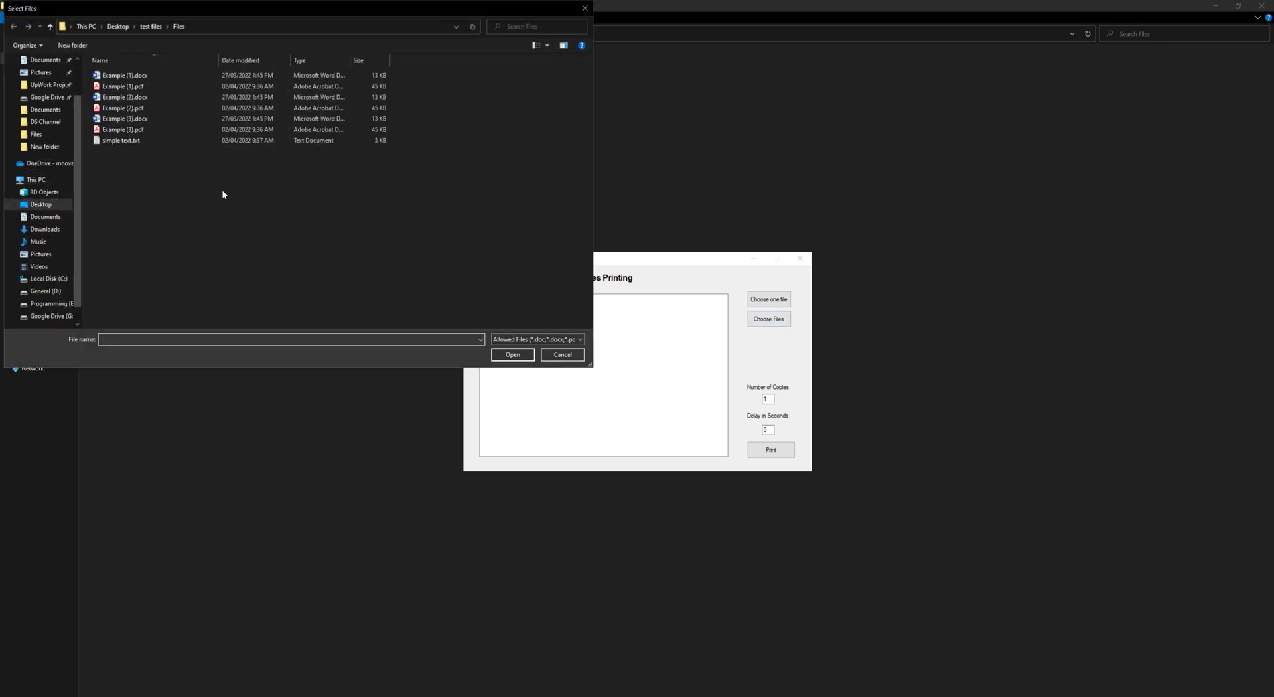
{"action": "left_click_drag", "start_coordinate": [213, 178], "coordinate": [122, 65]}
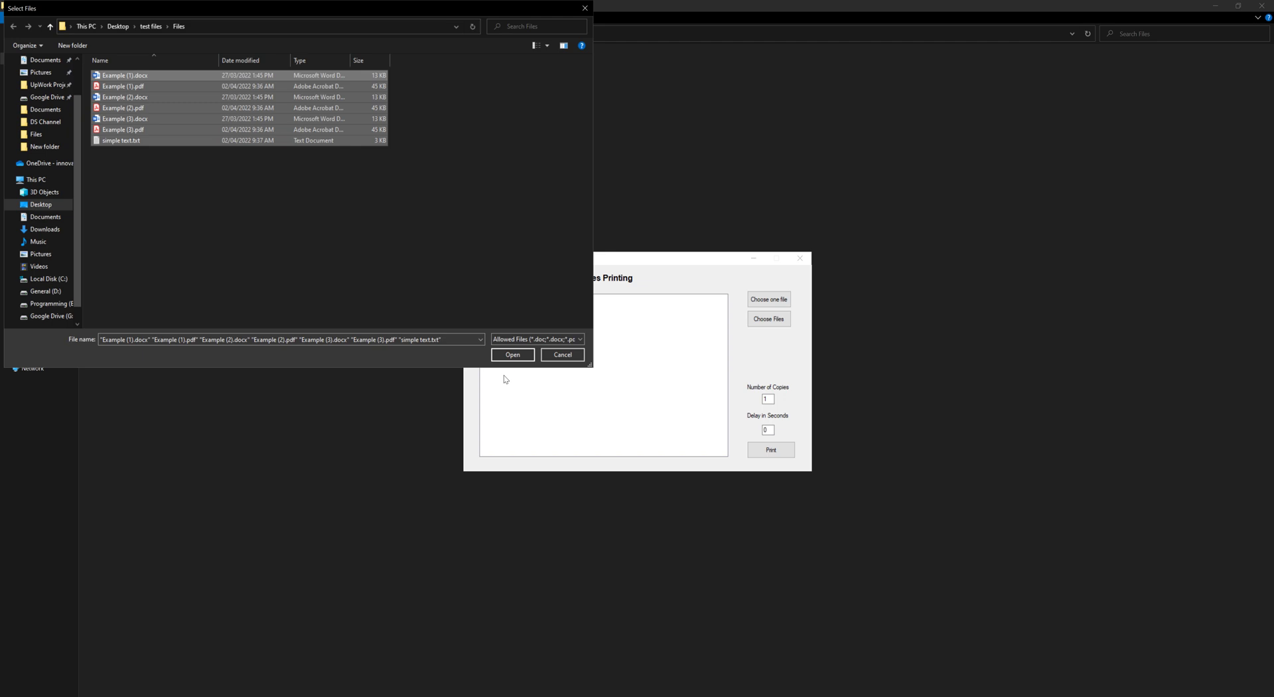
{"action": "left_click", "coordinate": [511, 355]}
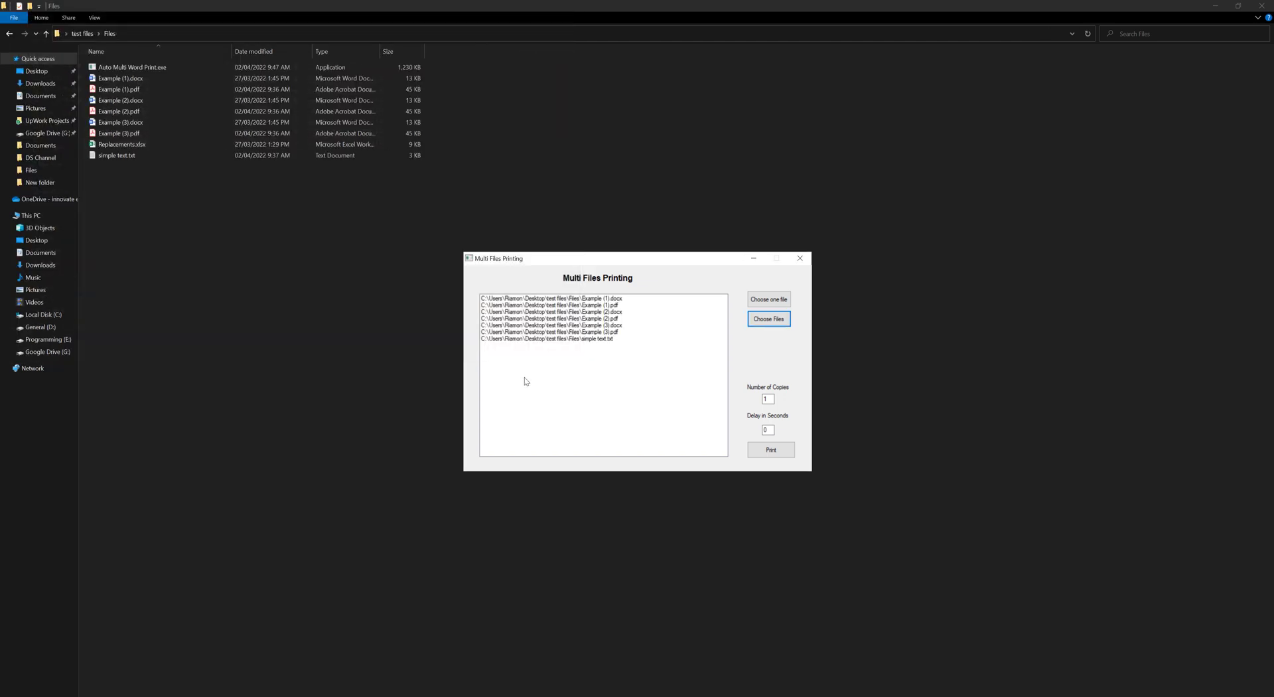
{"action": "left_click", "coordinate": [611, 340]}
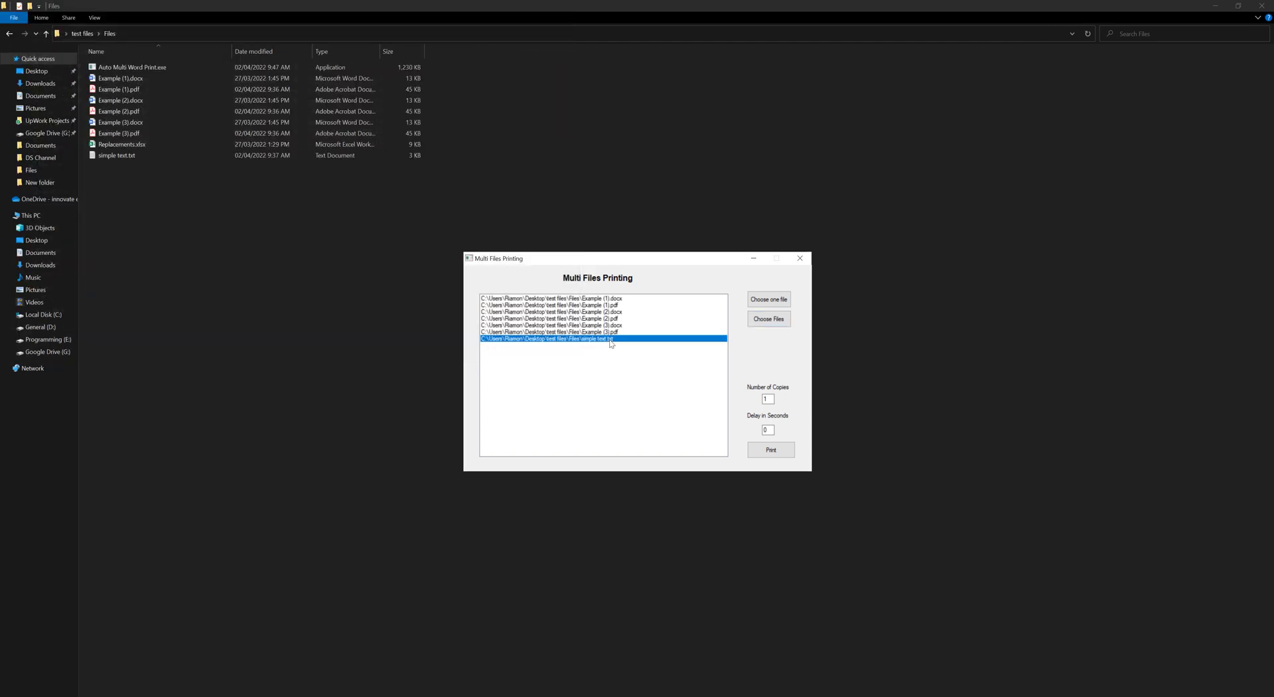
{"action": "left_click", "coordinate": [608, 332]}
{"action": "left_click", "coordinate": [607, 318]}
{"action": "left_click", "coordinate": [607, 299]}
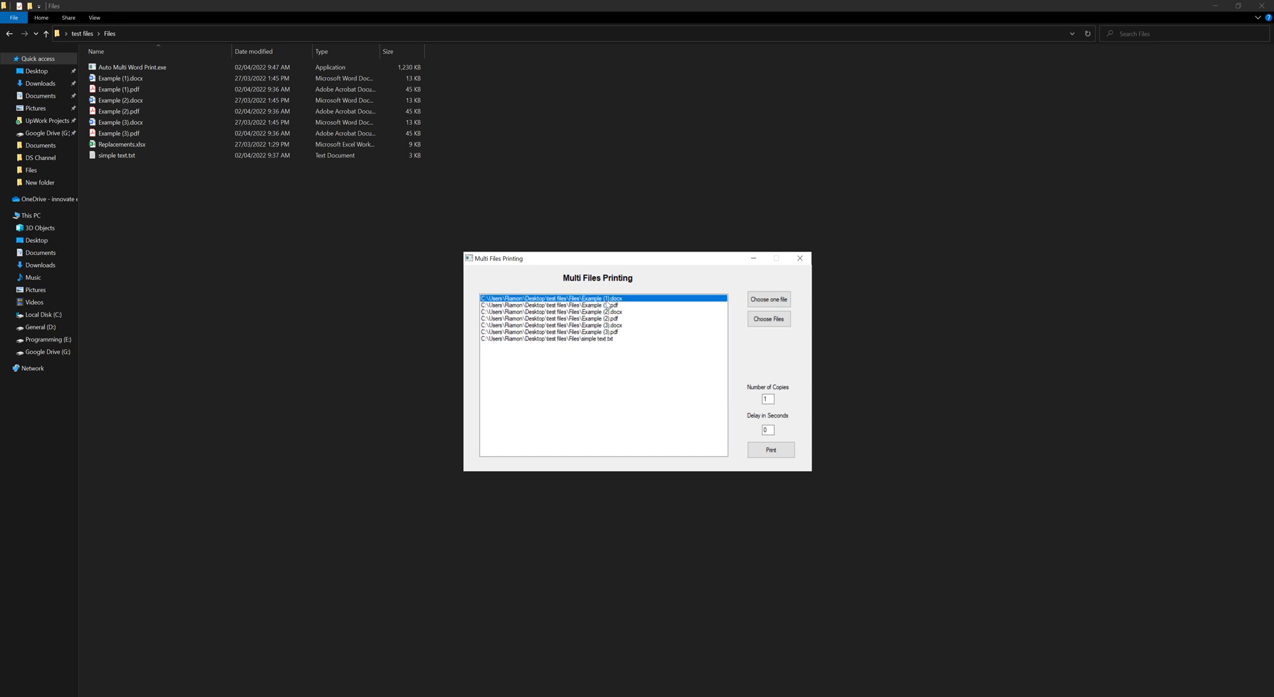
{"action": "right_click", "coordinate": [126, 157]}
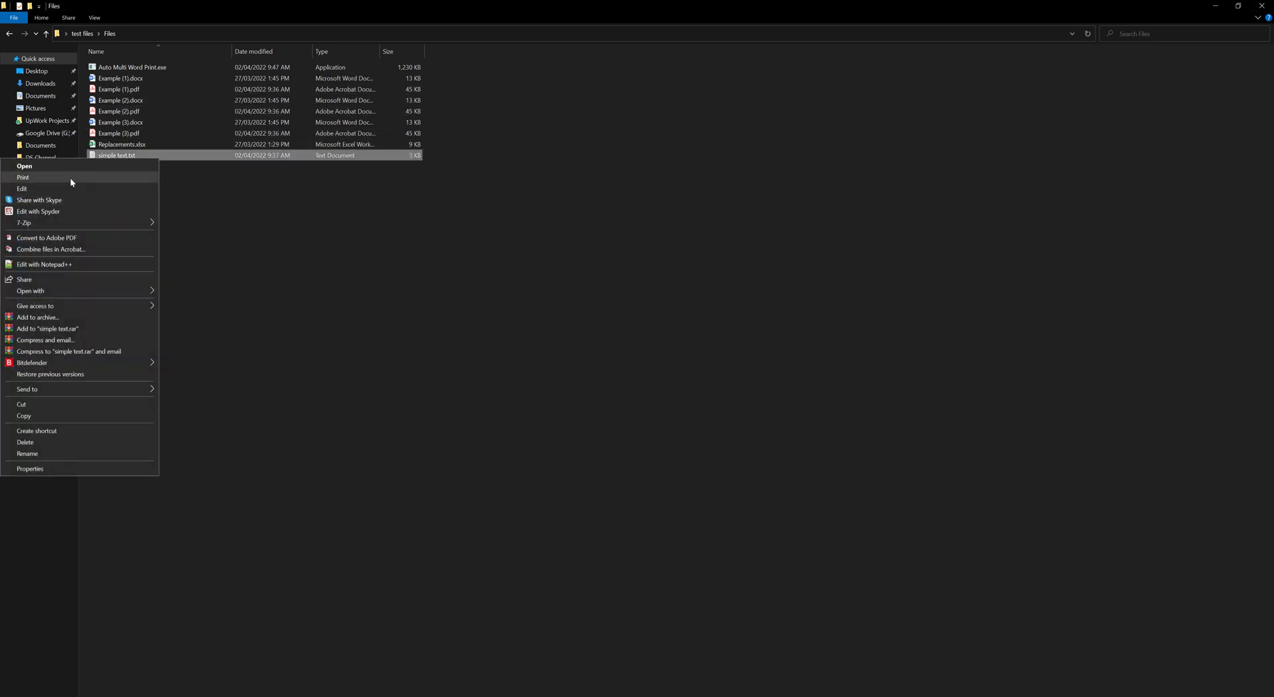
{"action": "left_click", "coordinate": [189, 166]}
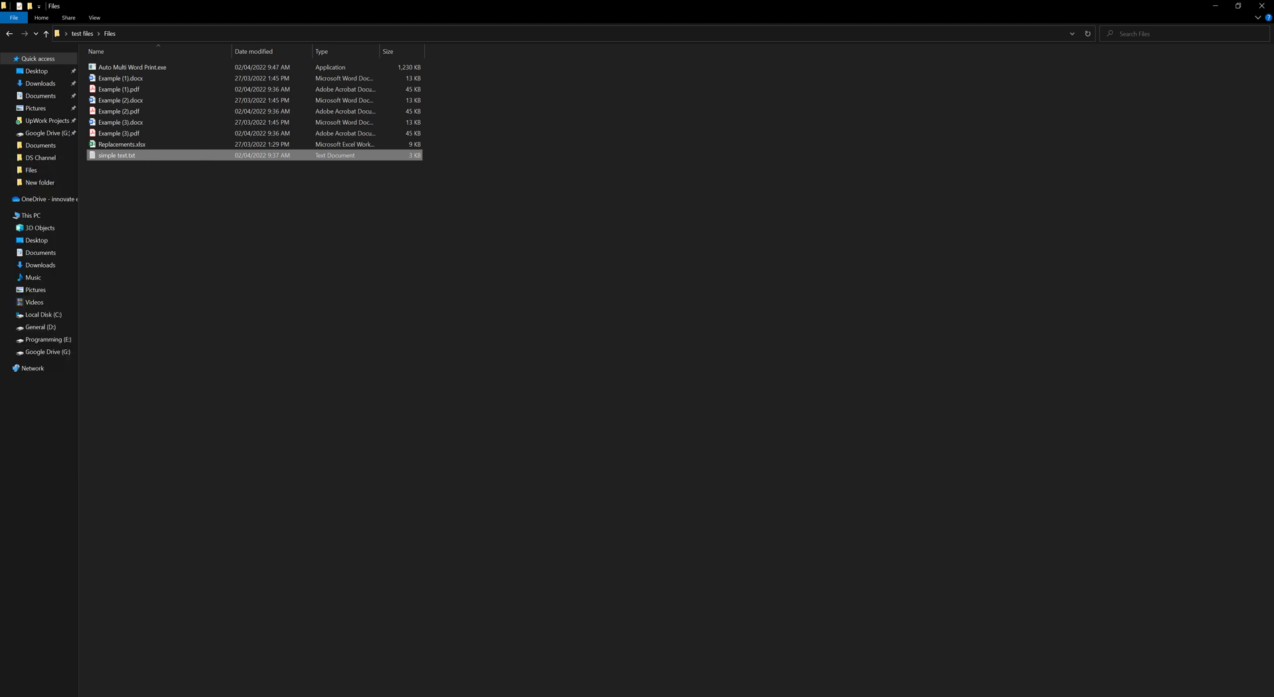
{"action": "key", "text": "alt+Tab"}
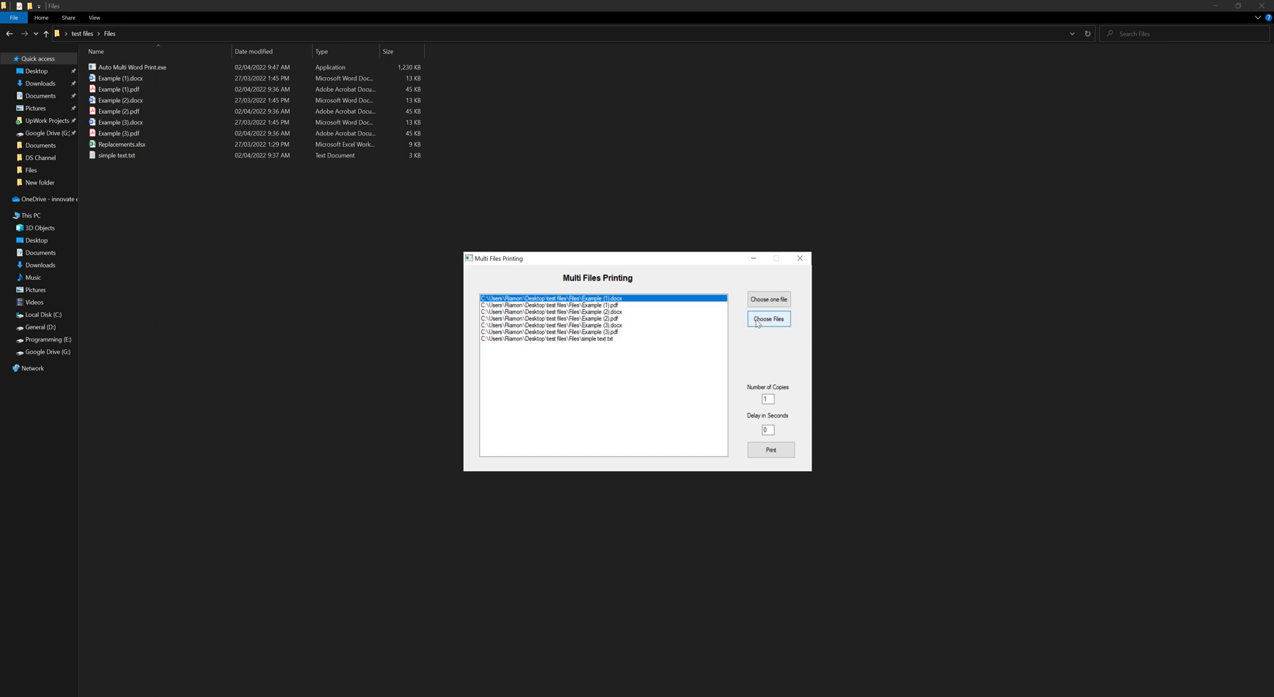
Review the copies and 5-second delay values, then delete the first file from the list
{"action": "double_click", "coordinate": [769, 399]}
{"action": "key", "text": "Tab"}
{"action": "right_click", "coordinate": [556, 300]}
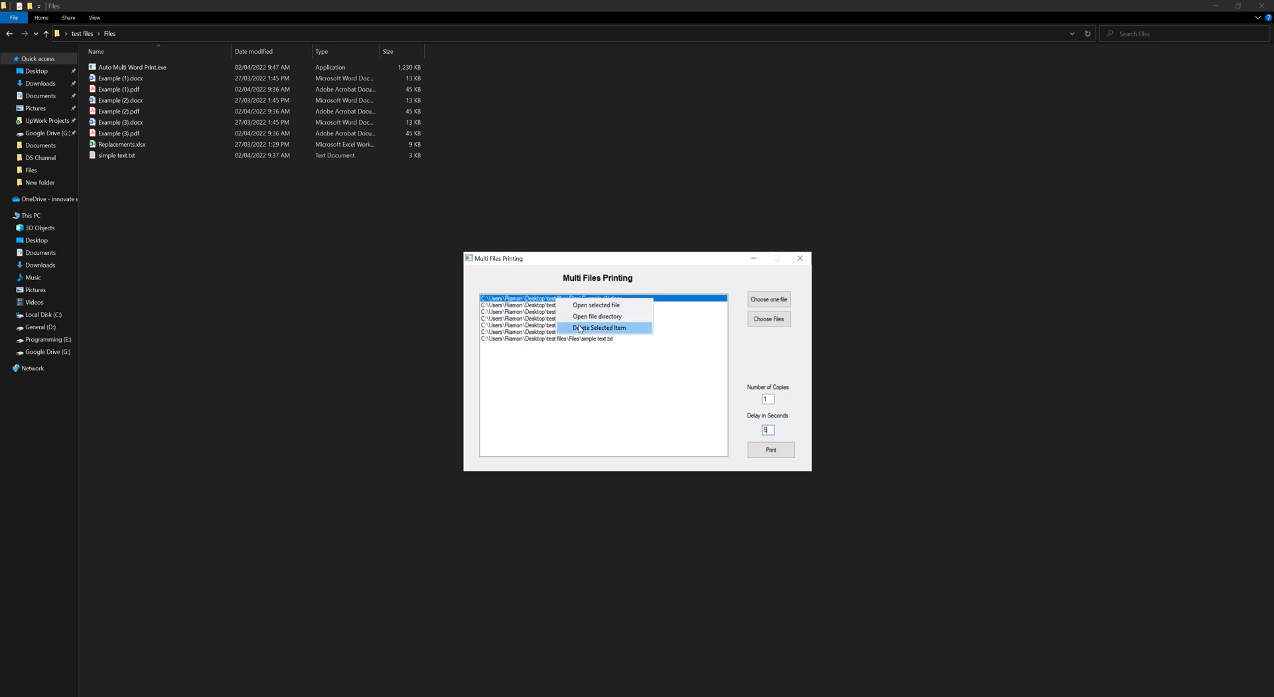
{"action": "left_click", "coordinate": [579, 328]}
Delete another list entry, open a listed document in Word, and start printing
{"action": "right_click", "coordinate": [584, 299]}
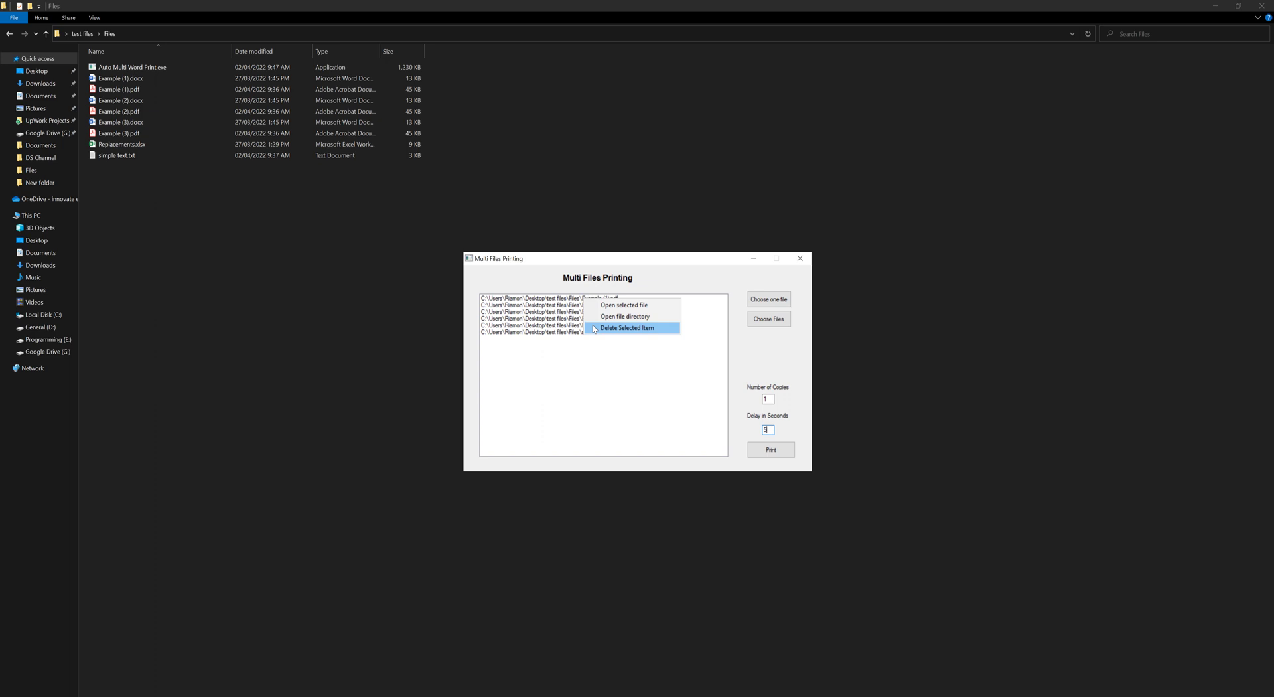
{"action": "left_click", "coordinate": [594, 328]}
{"action": "double_click", "coordinate": [595, 318]}
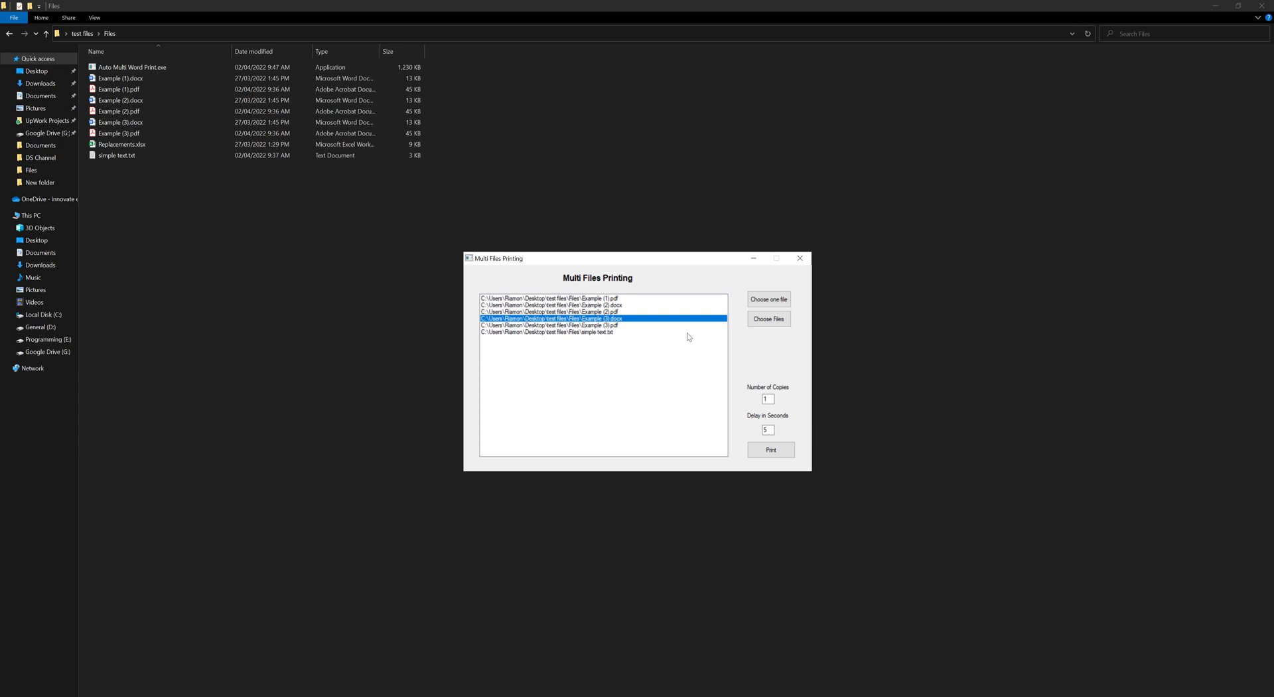
{"action": "left_click", "coordinate": [775, 447]}
Search 'pri' for Printers & scanners, then open and accept Adobe PDF's printing preferences
{"action": "key", "text": "super"}
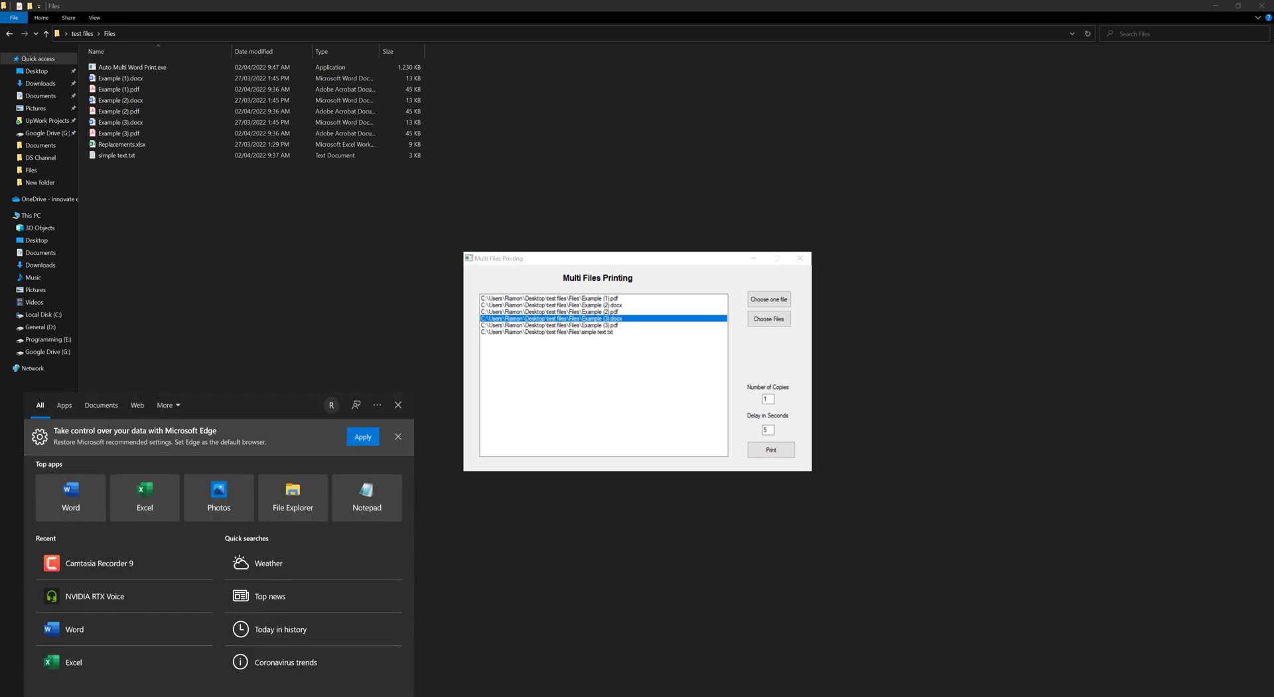
{"action": "type", "text": "pri"}
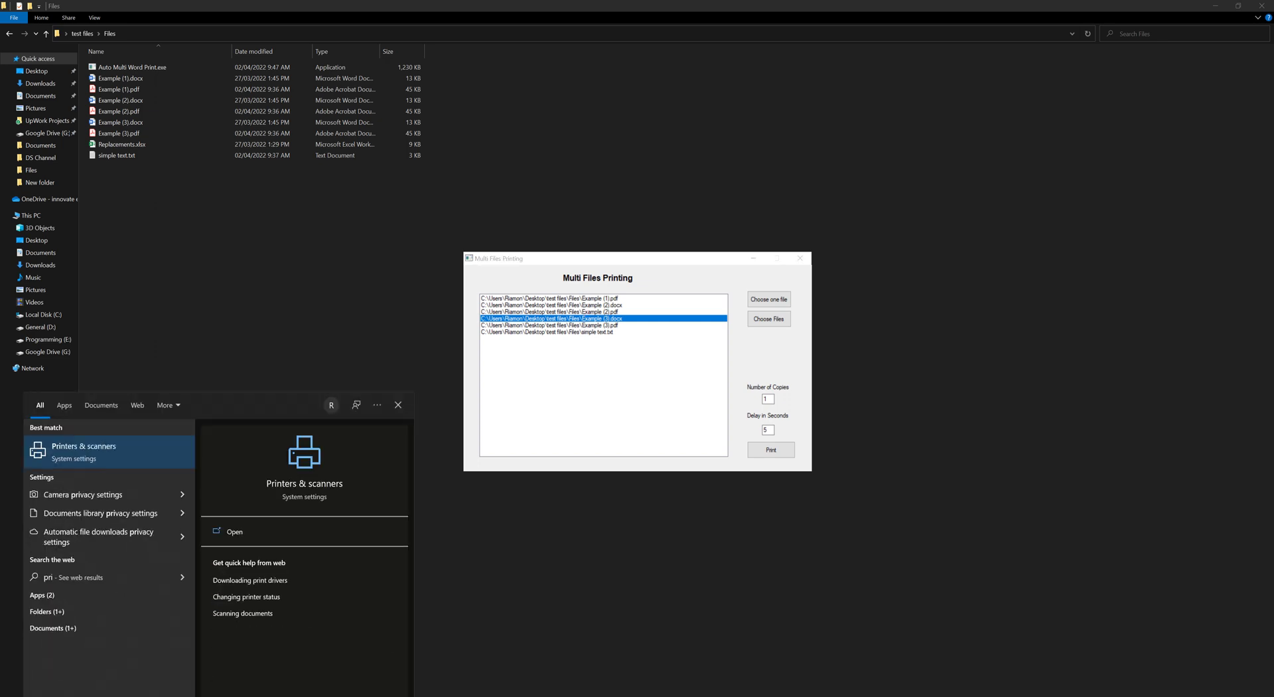
{"action": "key", "text": "Return"}
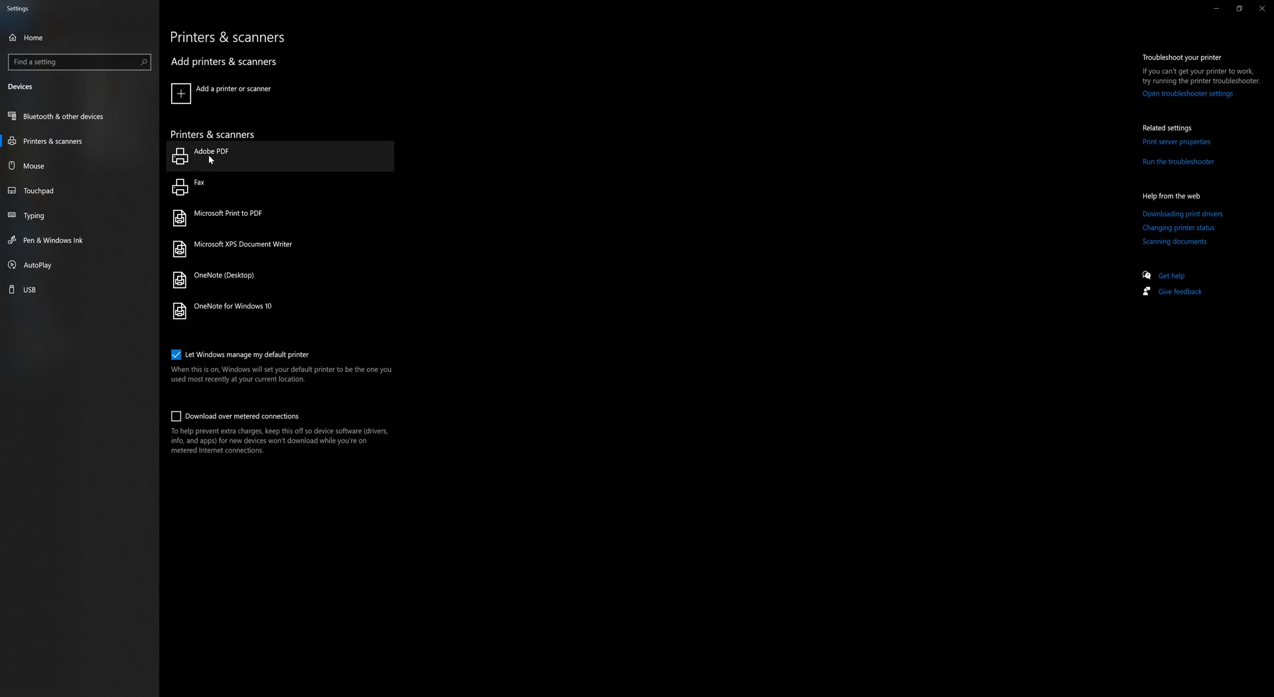
{"action": "left_click", "coordinate": [259, 168]}
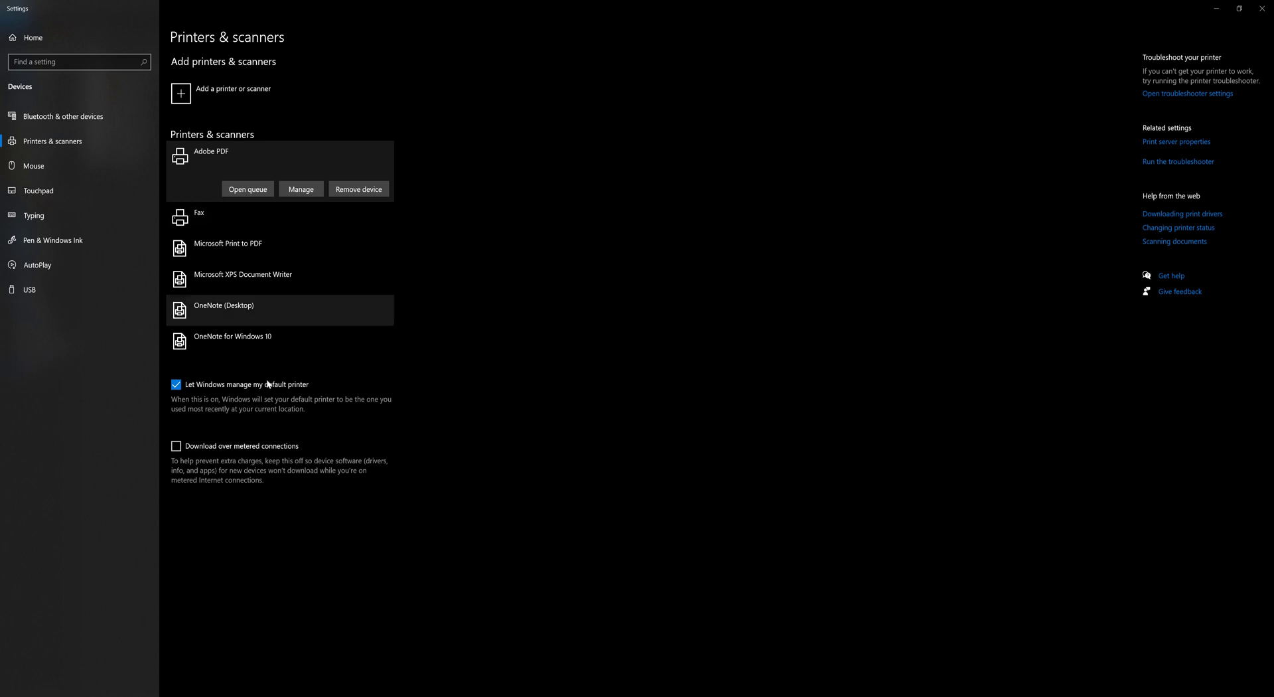
{"action": "left_click", "coordinate": [176, 384]}
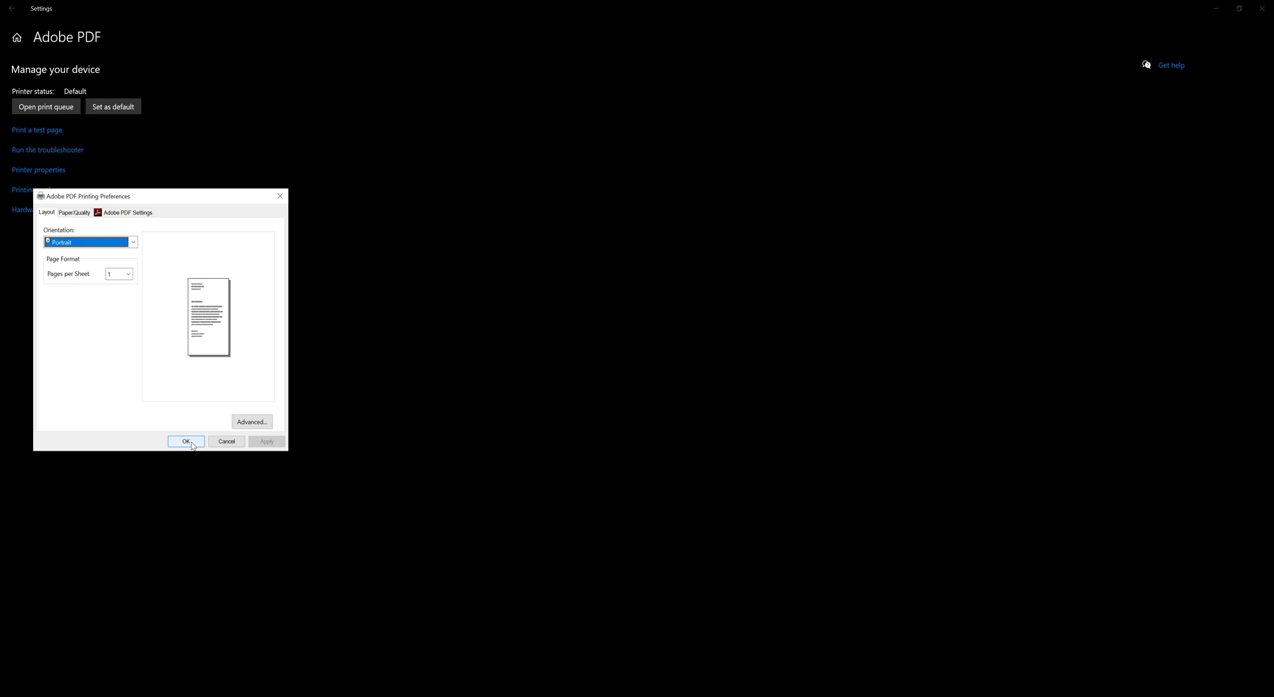
{"action": "left_click", "coordinate": [186, 442]}
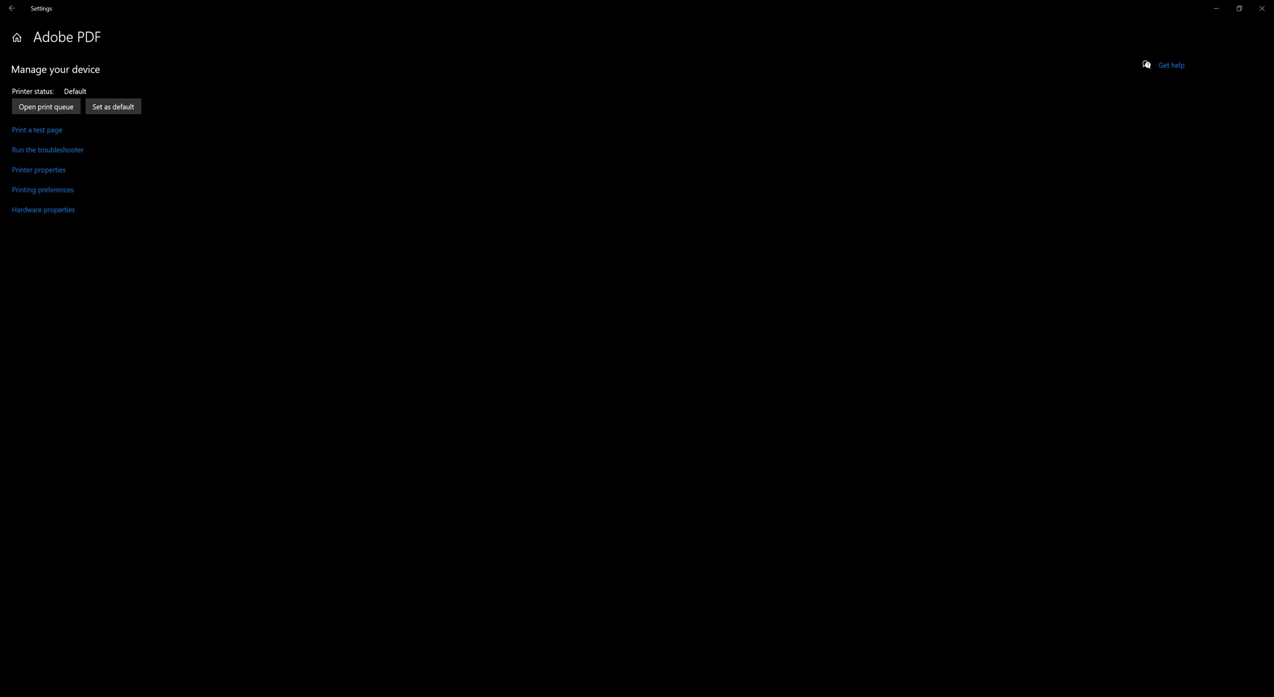
Check the print multiple files and Files folder windows, then print the six queued files
{"action": "key", "text": "alt+Tab"}
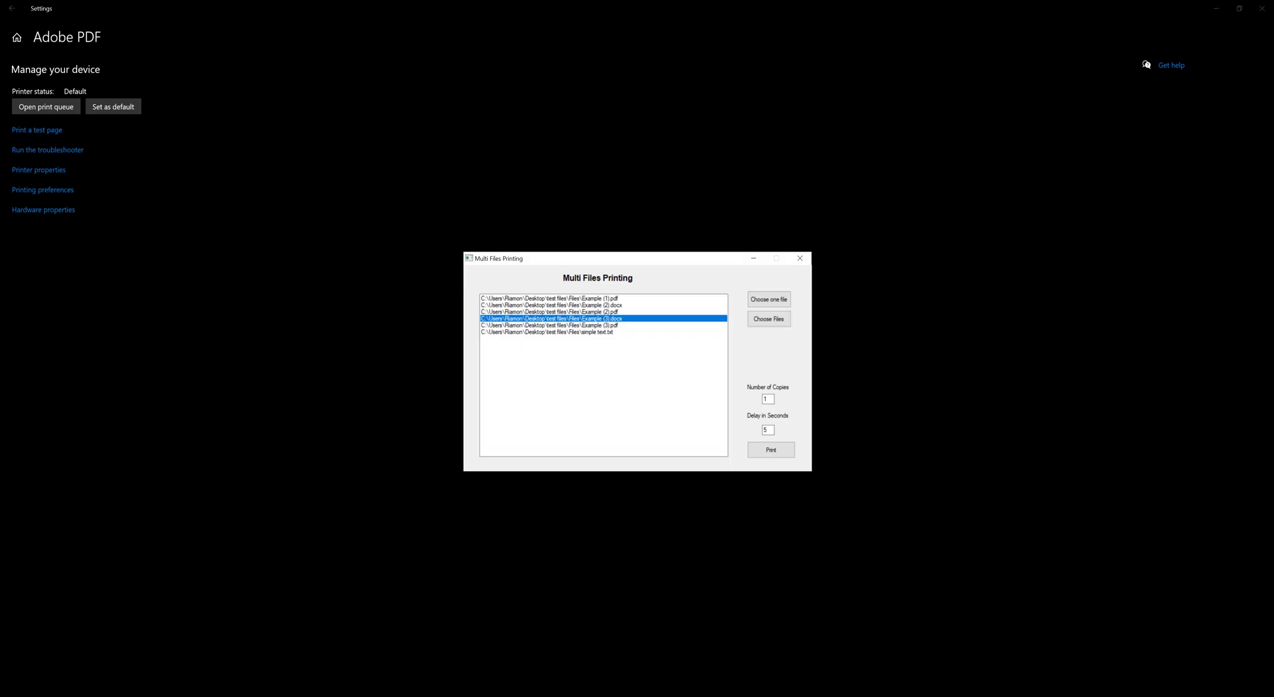
{"action": "left_click", "coordinate": [783, 450]}
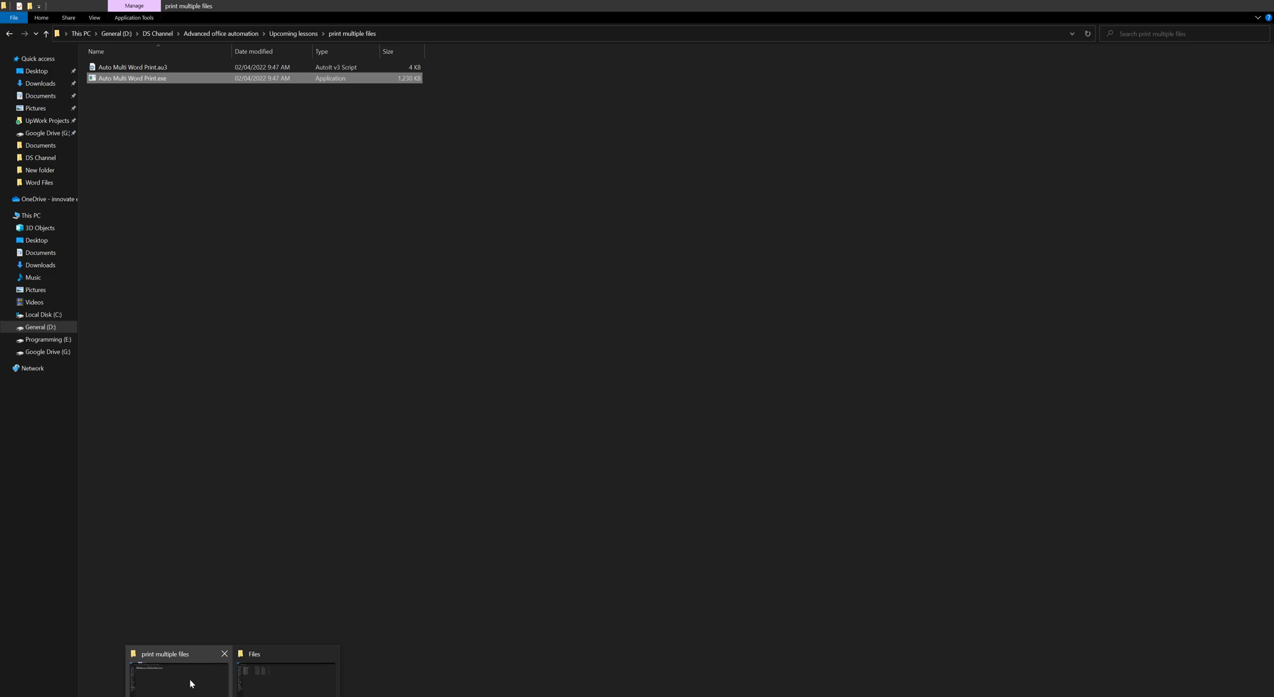
{"action": "left_click", "coordinate": [190, 682]}
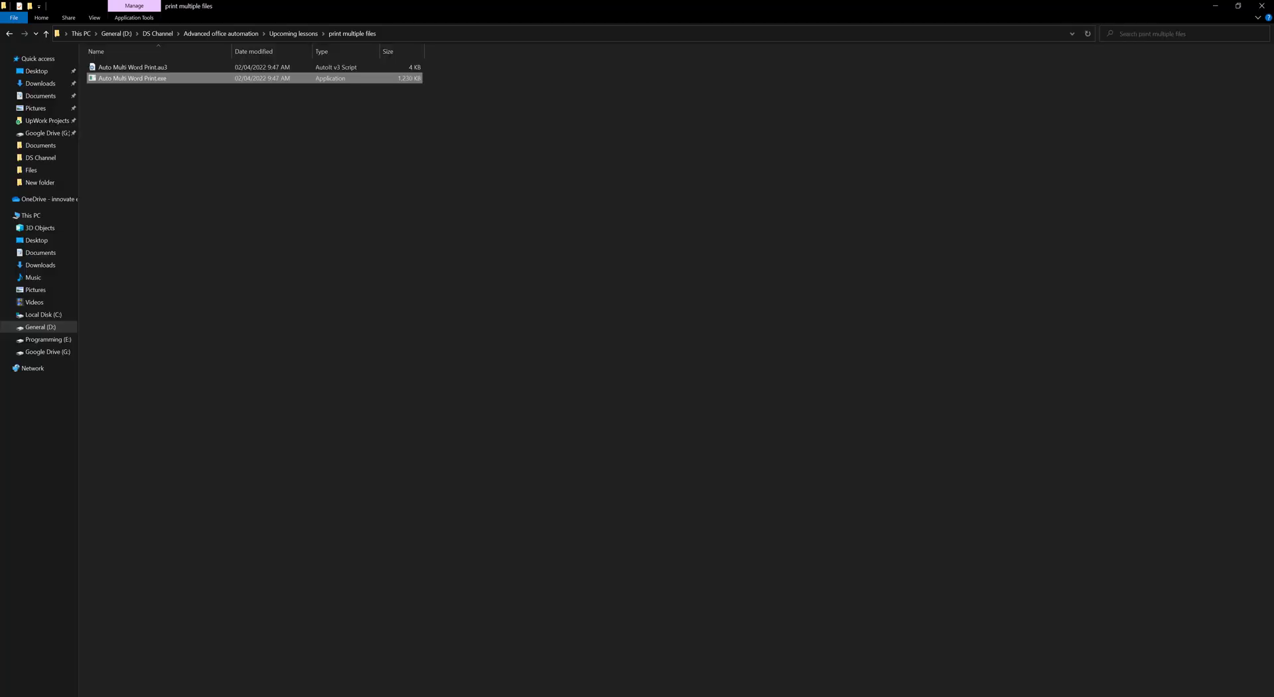
{"action": "left_click", "coordinate": [304, 688]}
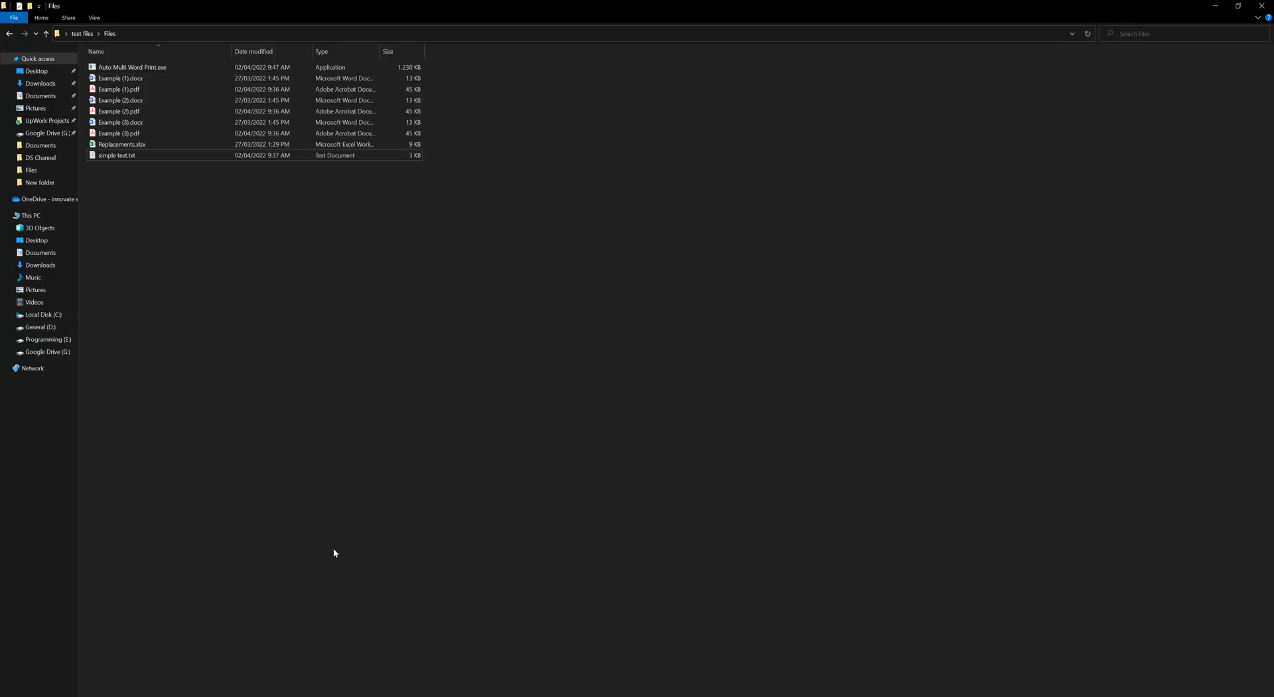
{"action": "key", "text": "alt+Tab"}
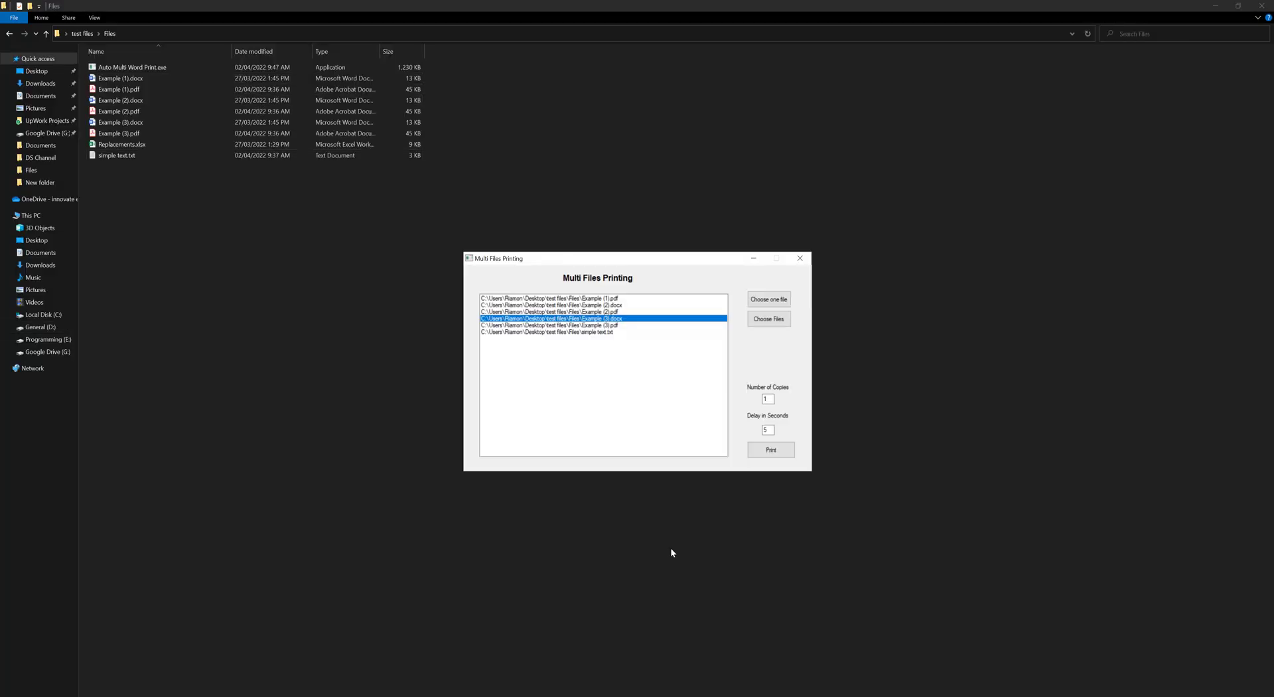
{"action": "left_click", "coordinate": [769, 453]}
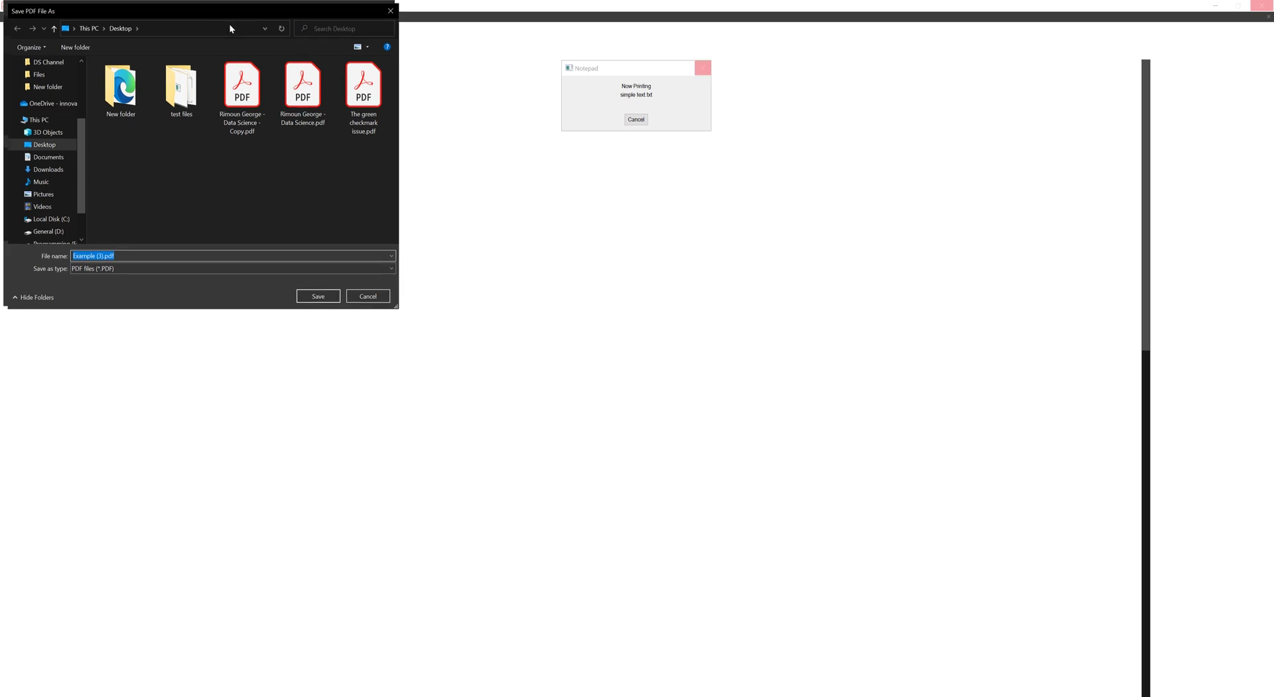
Create an 'output' folder inside test files\Files and save Example (3).pdf there
{"action": "left_click_drag", "start_coordinate": [196, 5], "coordinate": [391, 79]}
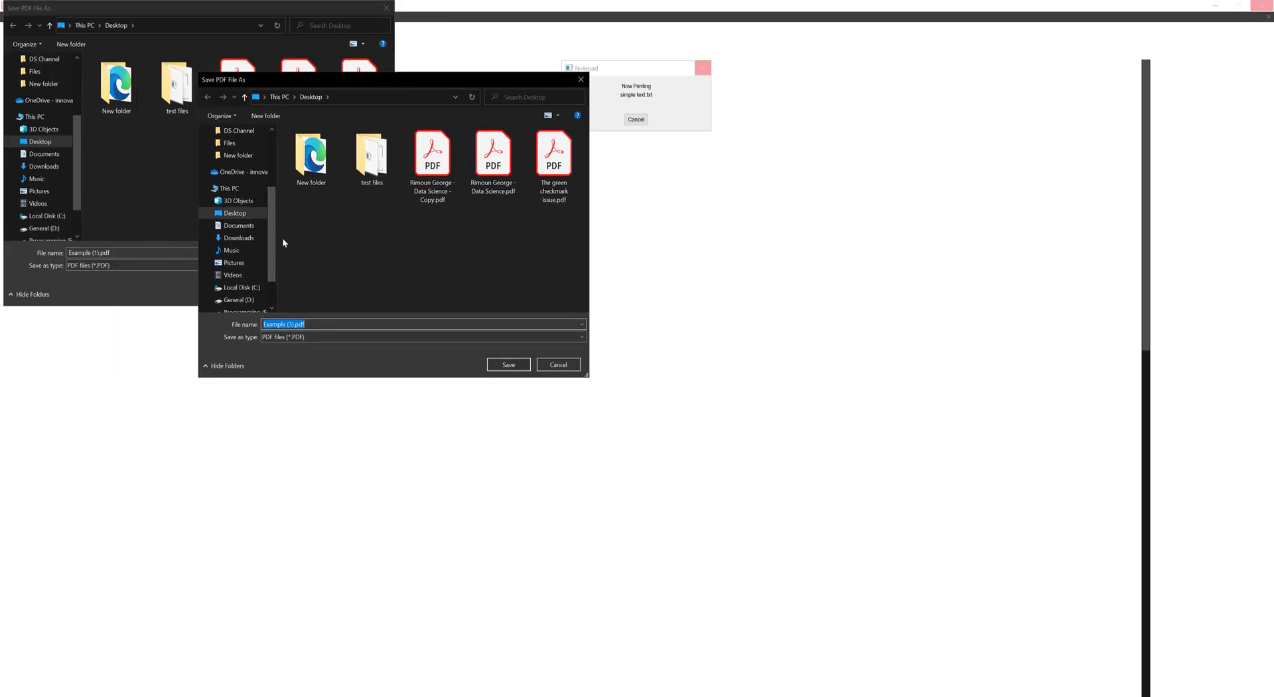
{"action": "left_click", "coordinate": [236, 141]}
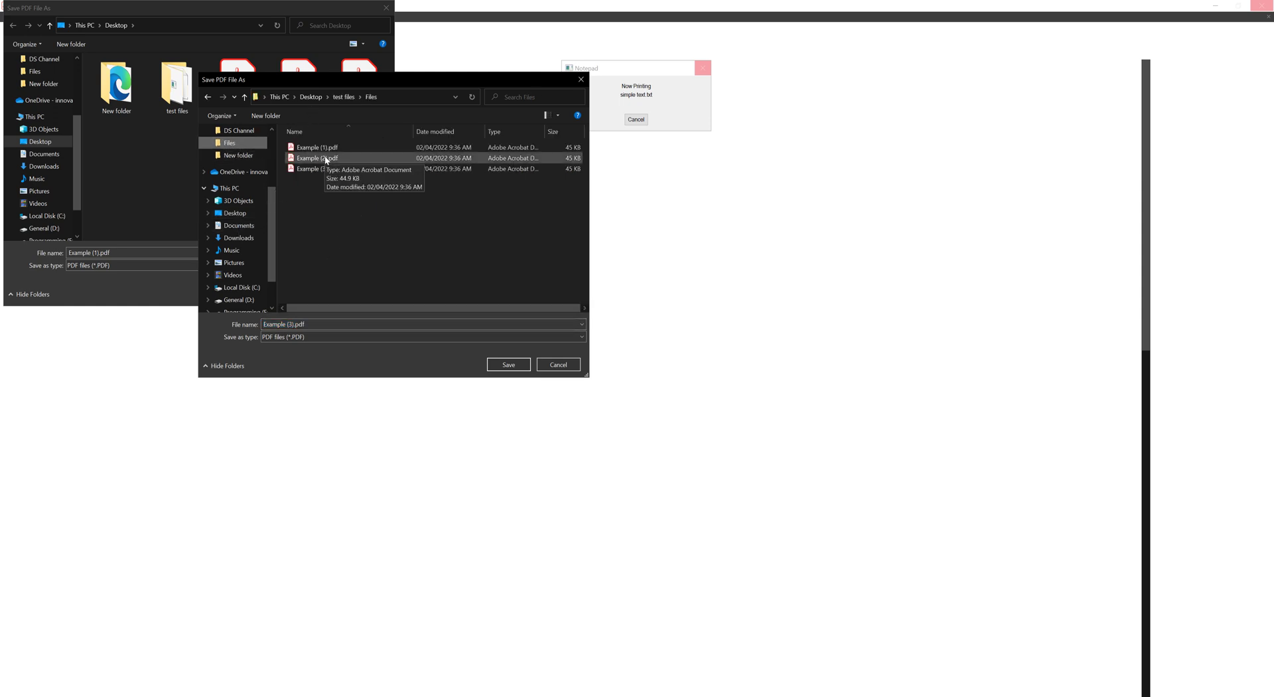
{"action": "left_click", "coordinate": [265, 116]}
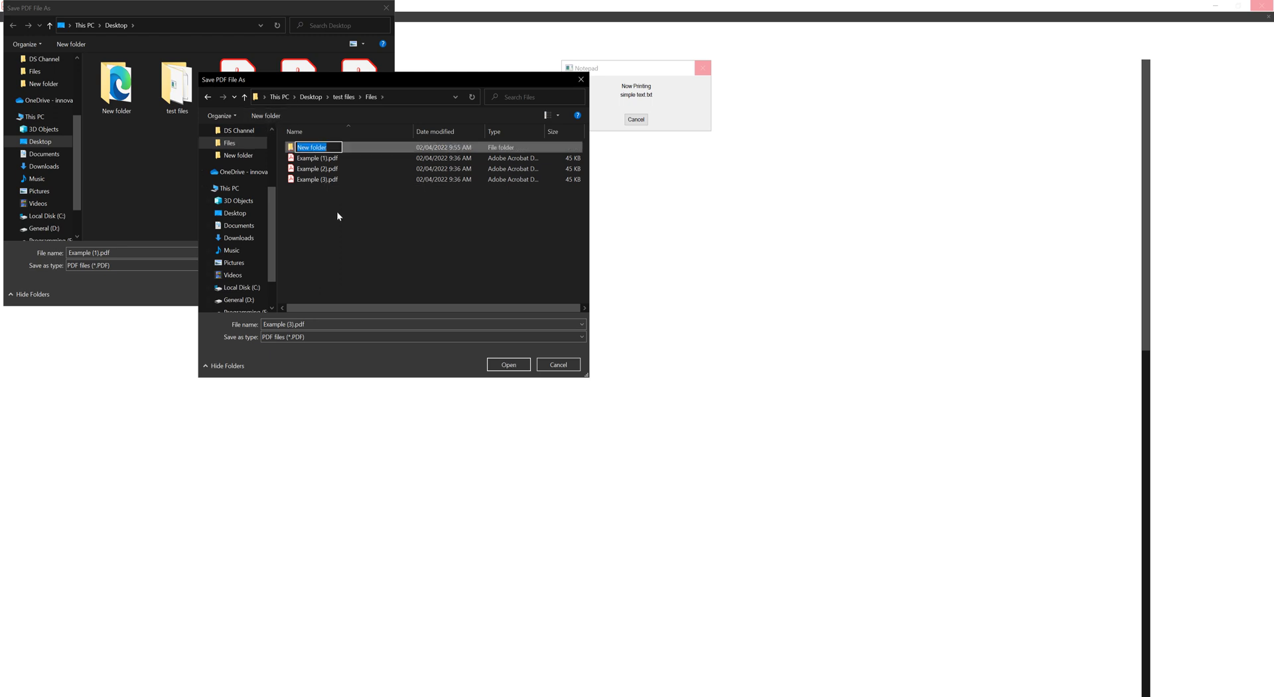
{"action": "type", "text": "output"}
{"action": "key", "text": "Return"}
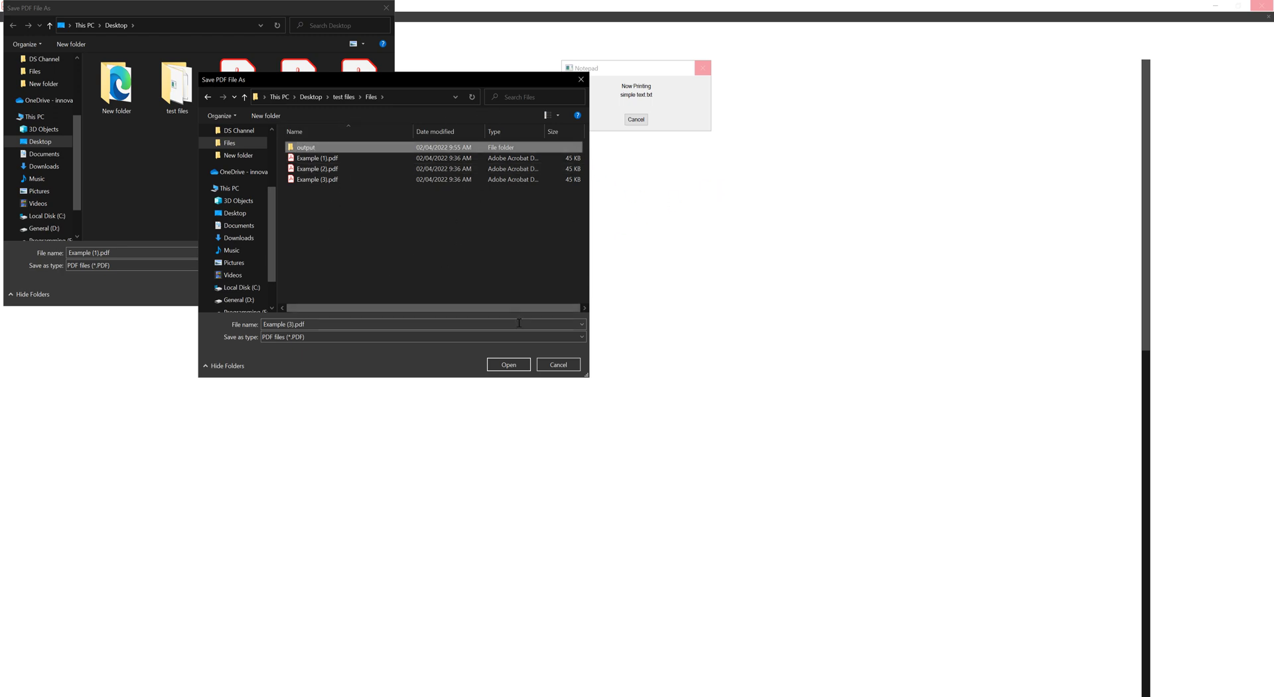
{"action": "double_click", "coordinate": [320, 147]}
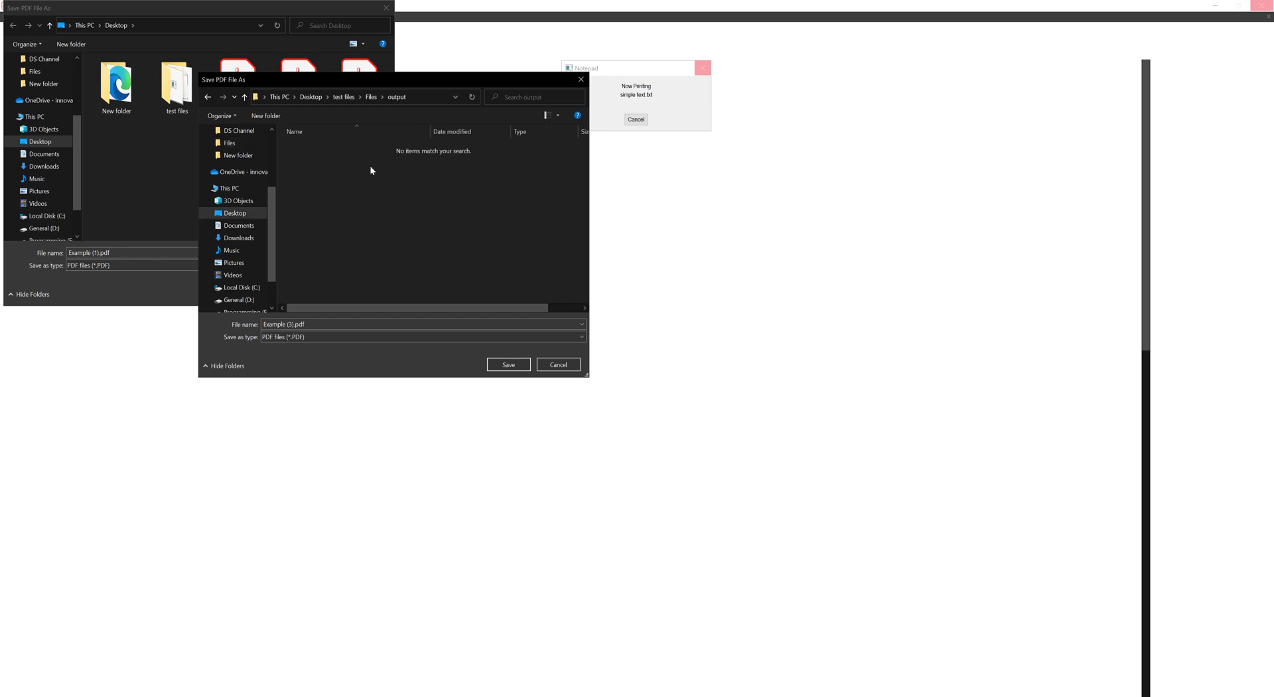
{"action": "left_click", "coordinate": [520, 369]}
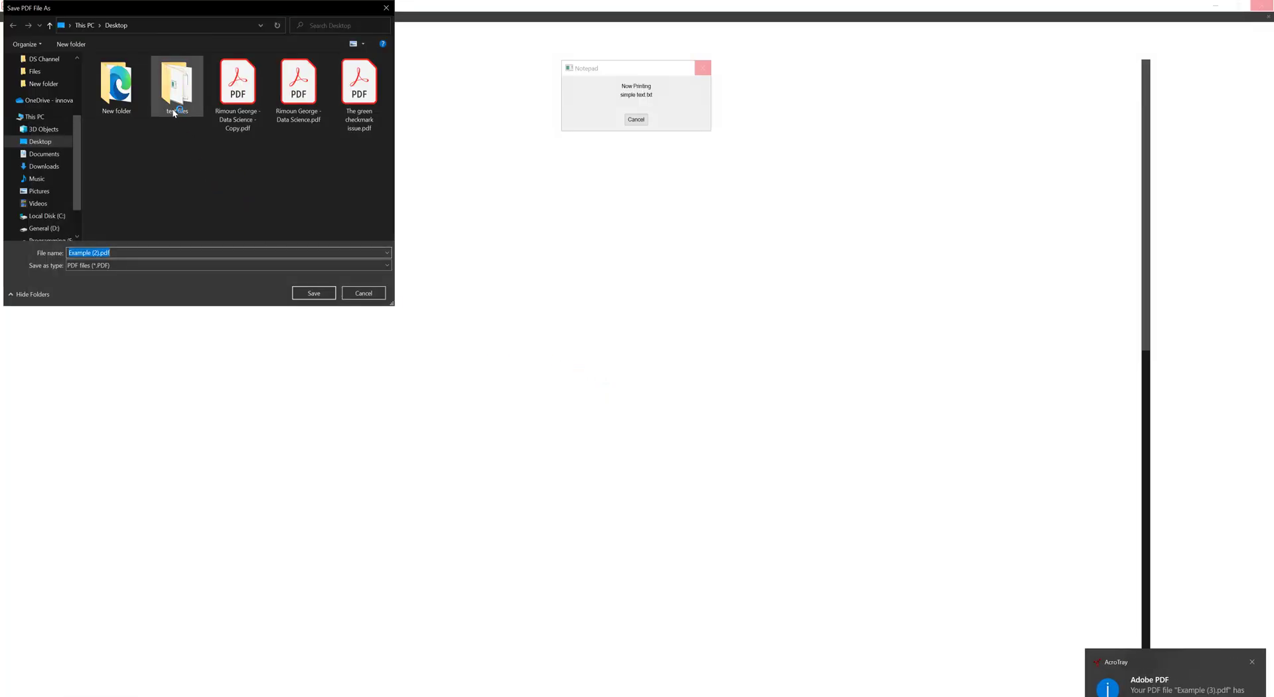
Browse DS Channel and Files, then dismiss the Example (2).pdf and Example (1).pdf save prompts
{"action": "scroll", "coordinate": [23, 78], "scroll_direction": "up", "scroll_amount": 2}
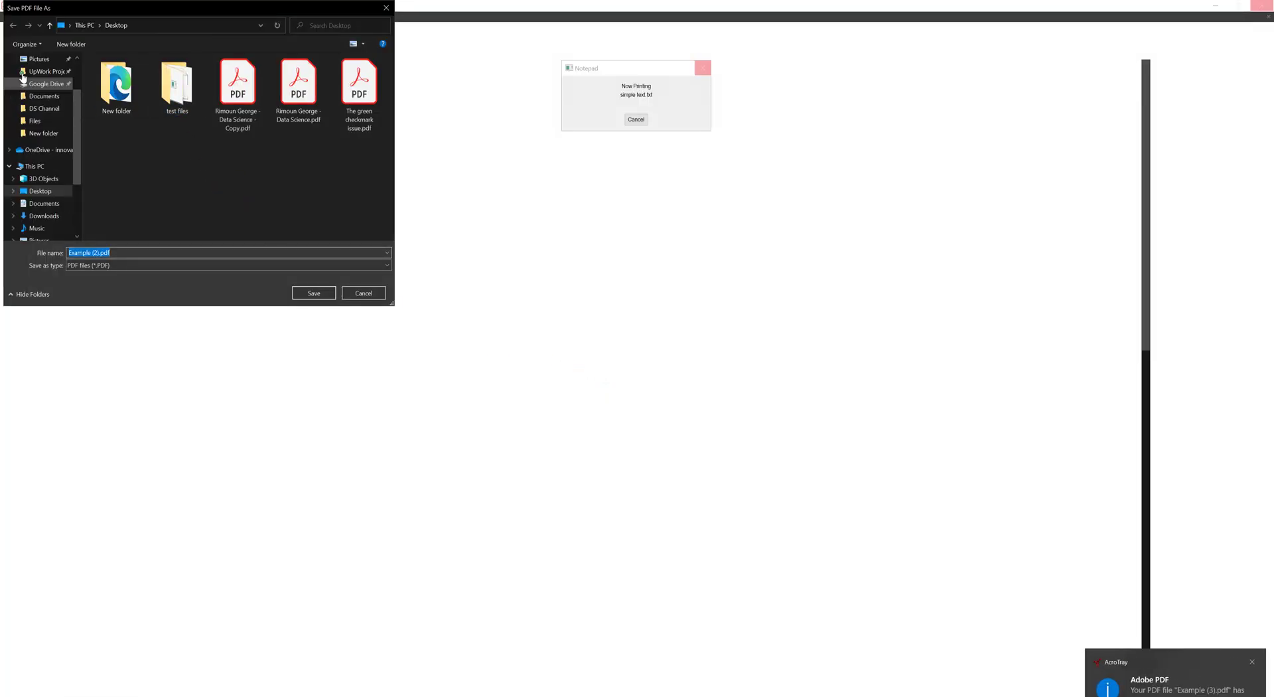
{"action": "left_click", "coordinate": [45, 110]}
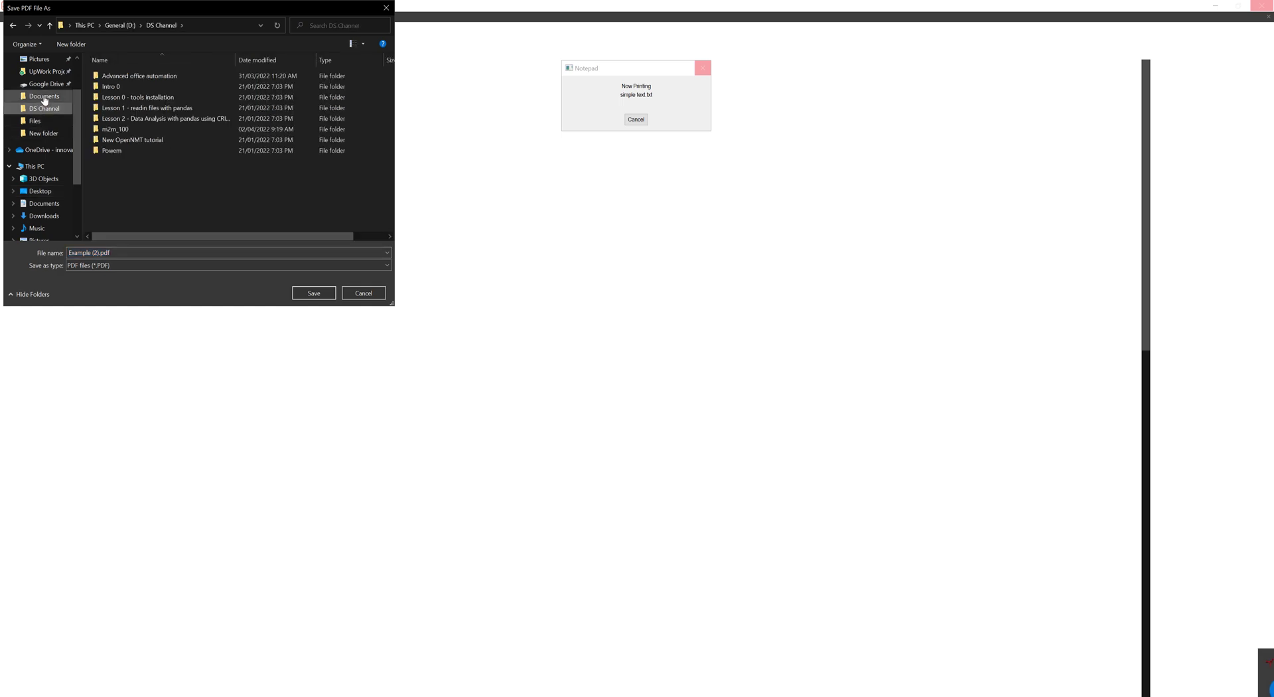
{"action": "left_click", "coordinate": [39, 122]}
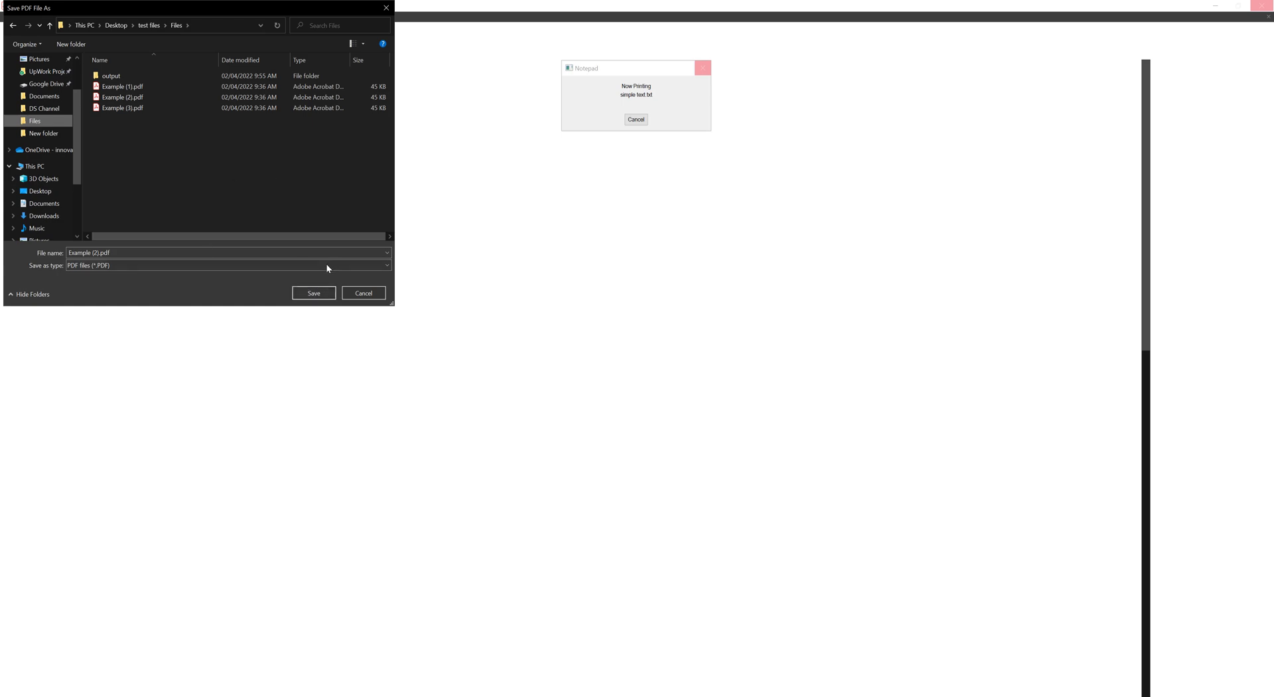
{"action": "left_click", "coordinate": [371, 292]}
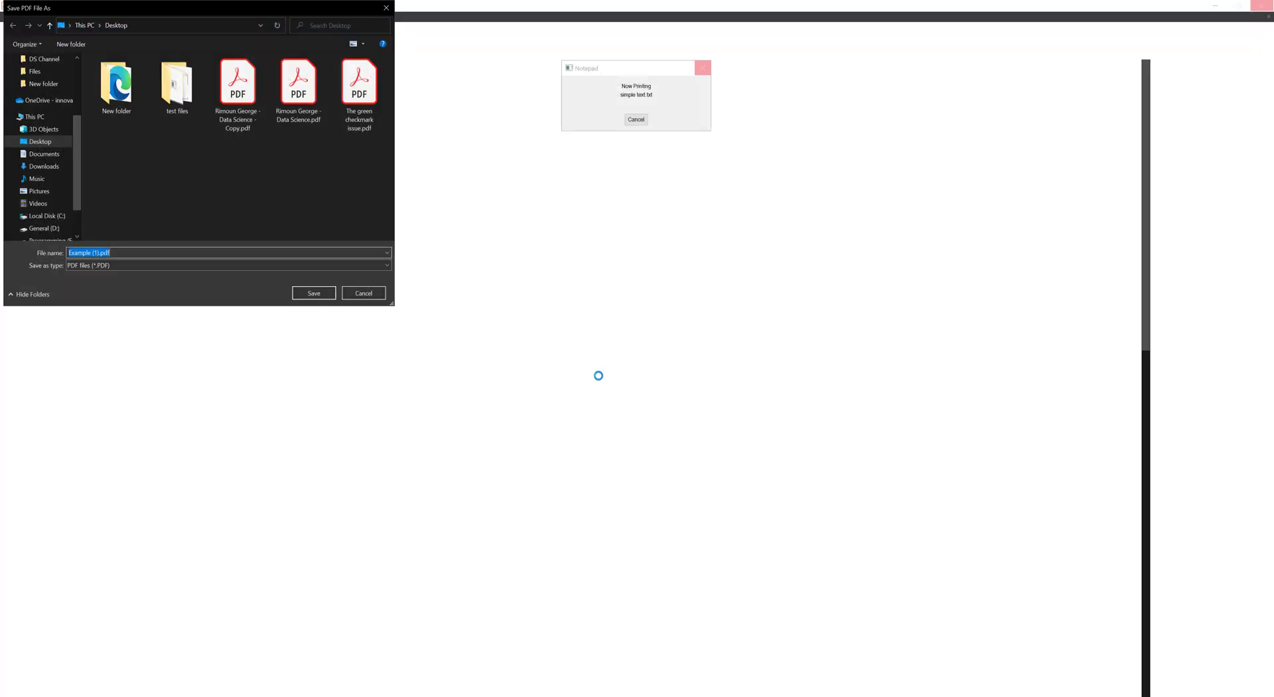
{"action": "left_click", "coordinate": [364, 293]}
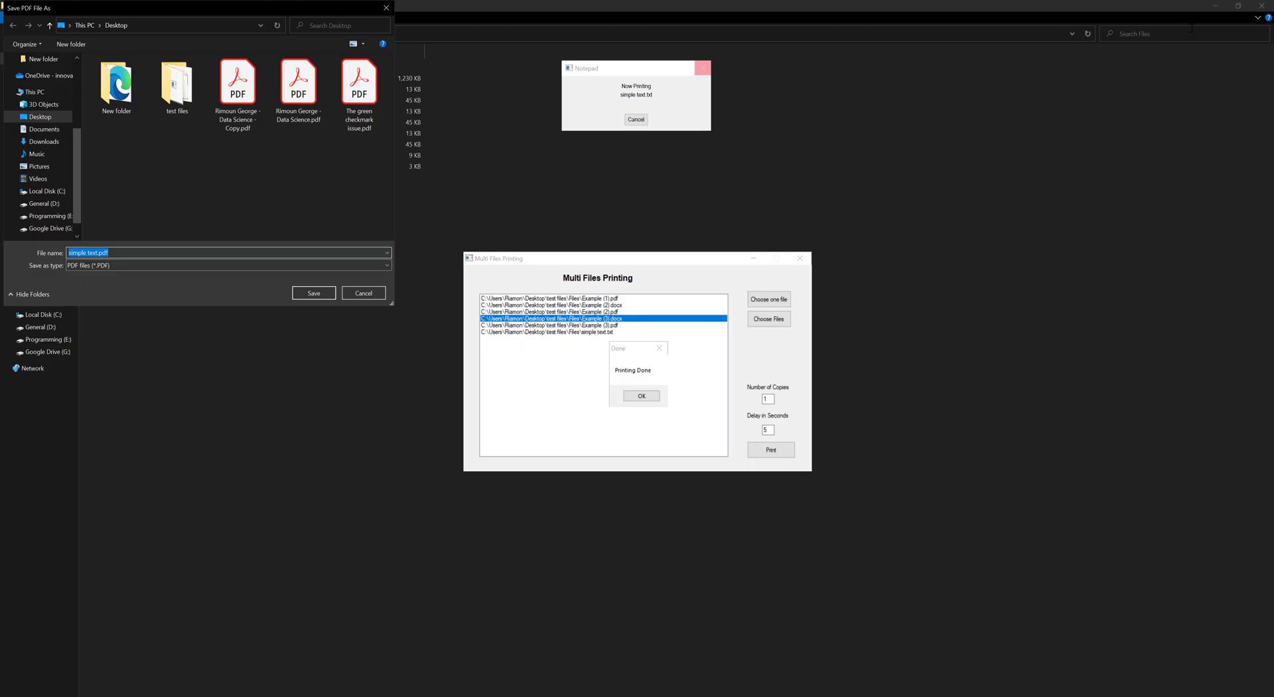
Cancel the simple text.pdf save and acknowledge the Printing Done message with OK
{"action": "left_click", "coordinate": [377, 293]}
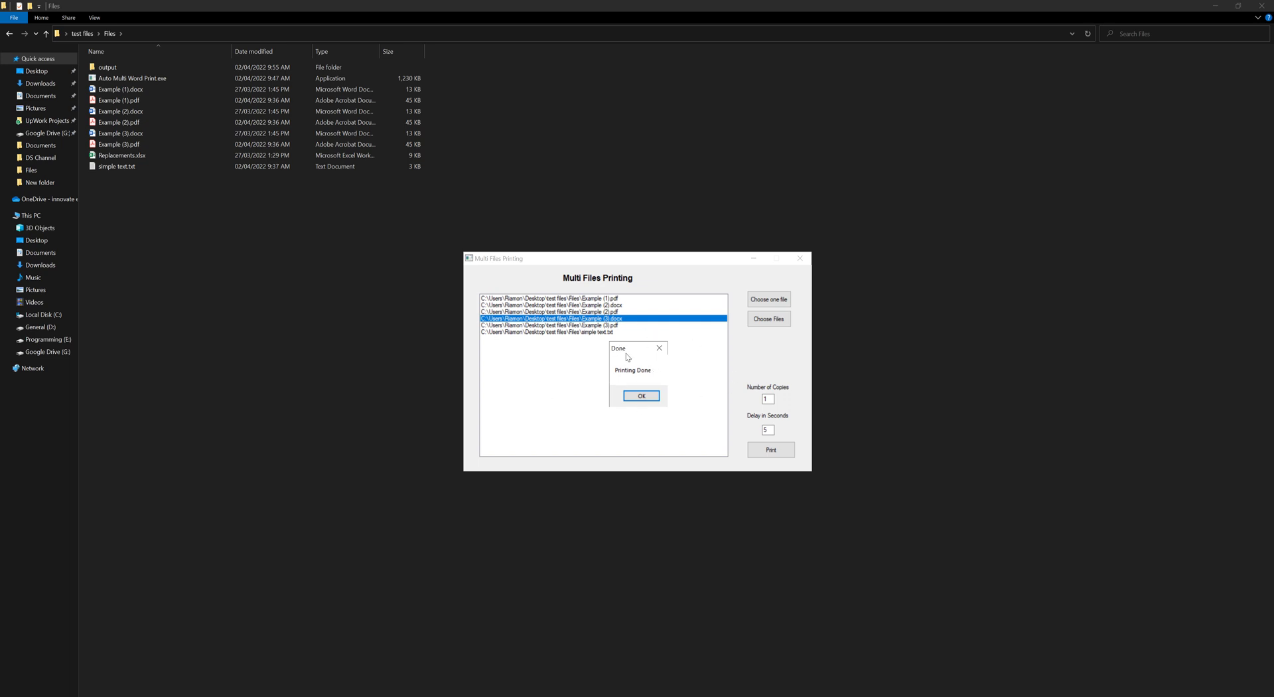
{"action": "left_click_drag", "start_coordinate": [627, 351], "coordinate": [597, 352]}
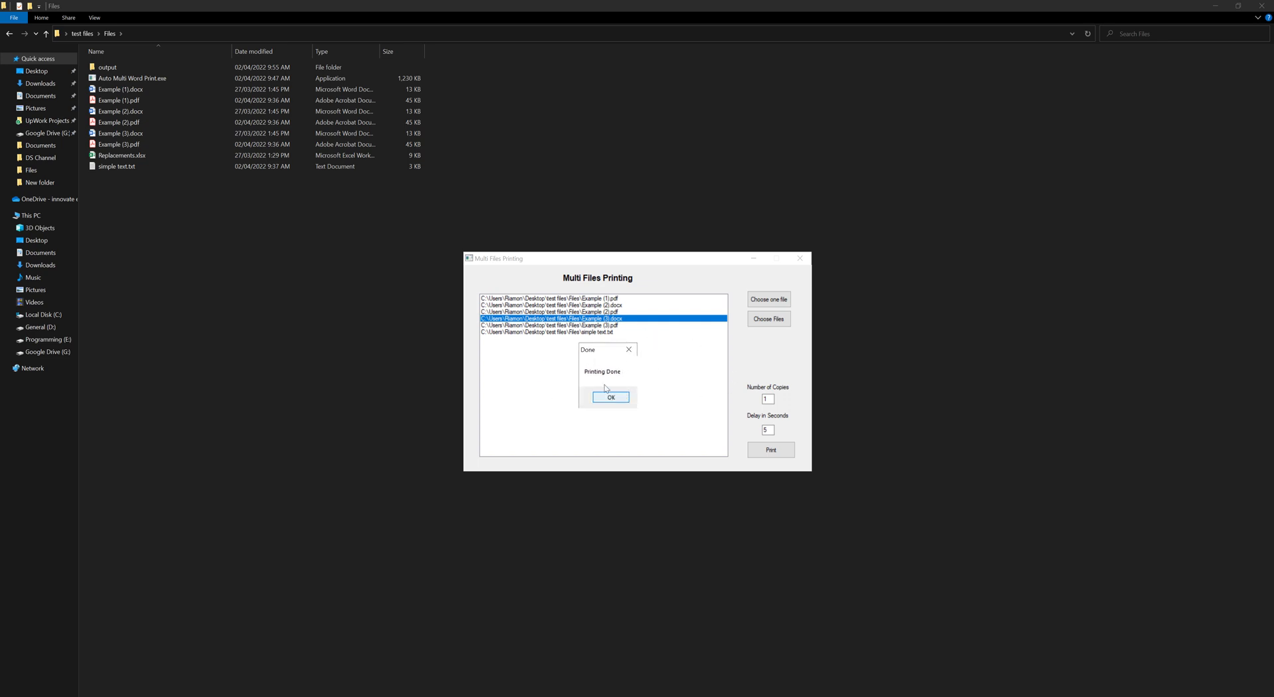
{"action": "left_click", "coordinate": [611, 397]}
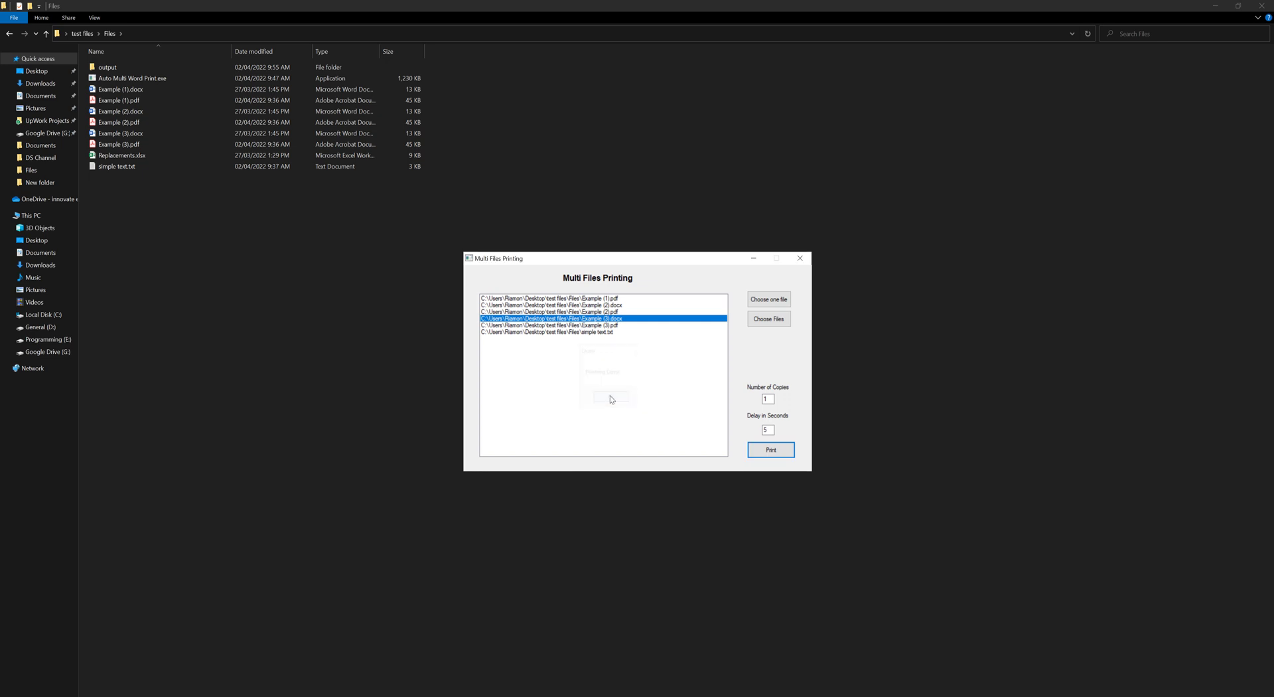